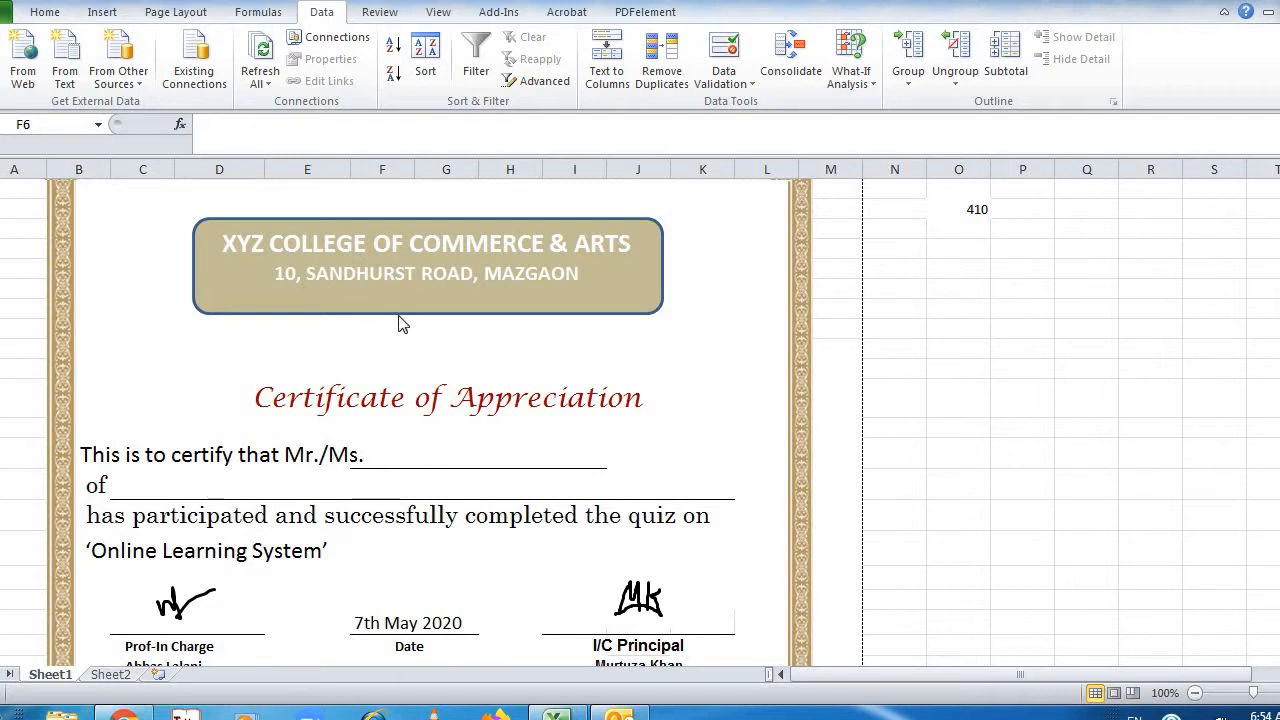
Set the serial number in cell O4 to 2 so the certificate fills in for that participant
left_click(962, 208)
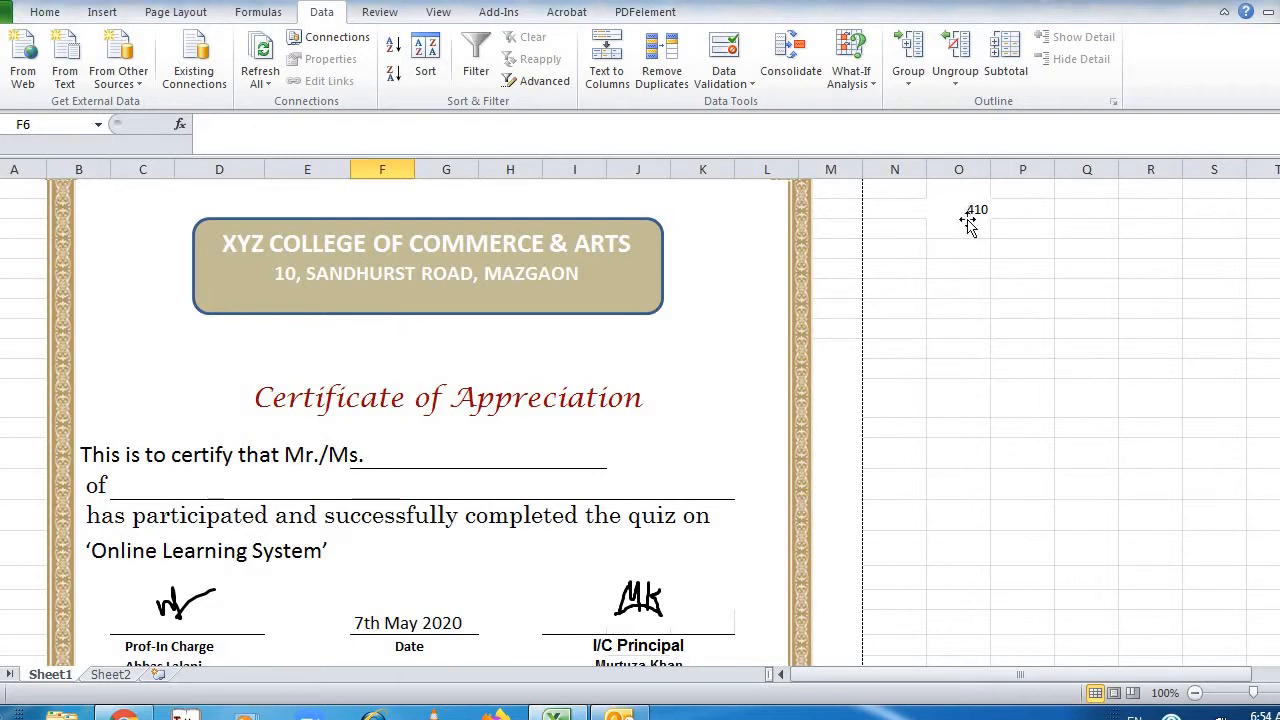
left_click(966, 208)
left_click(999, 208)
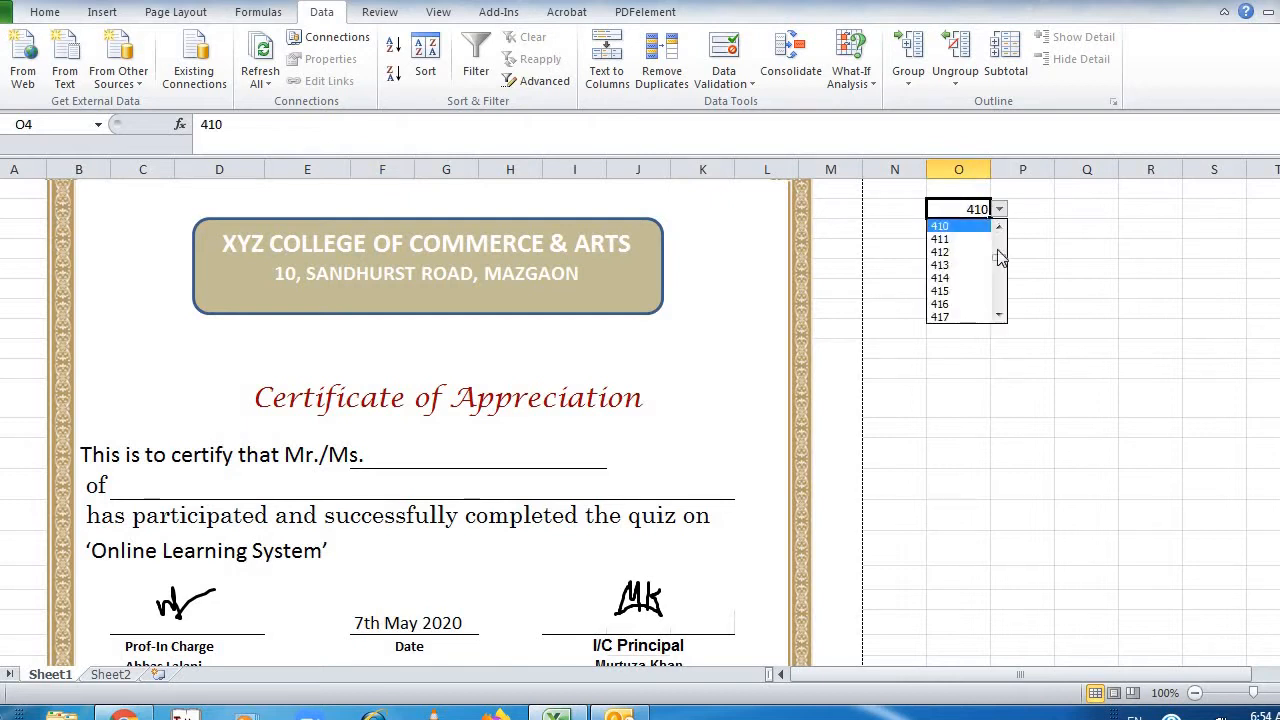
left_click_drag(998, 256, 998, 228)
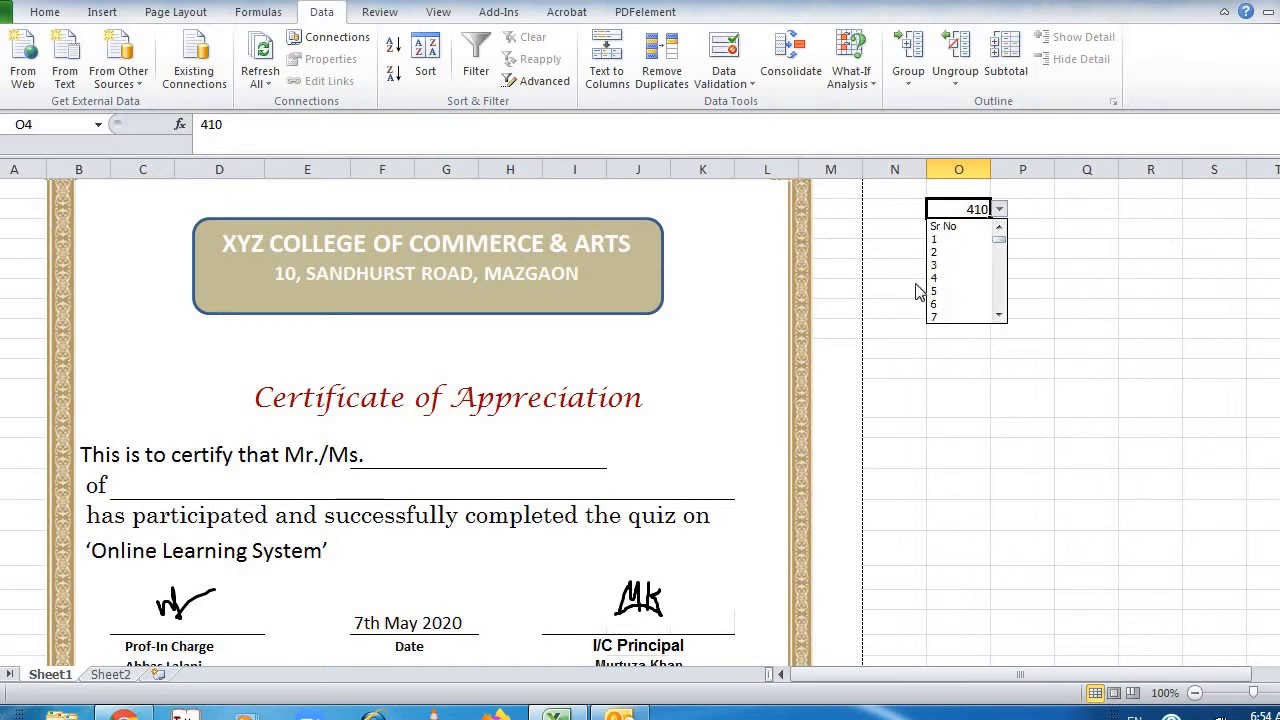
left_click(940, 252)
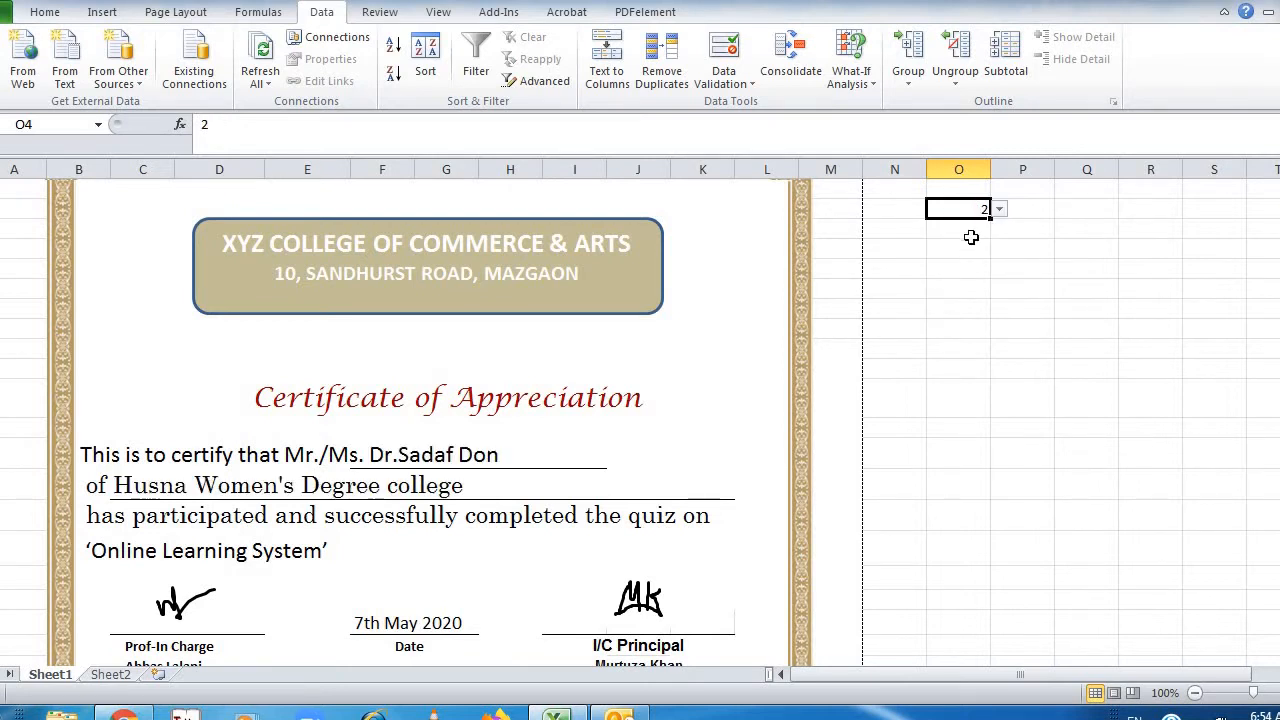
Change the serial number in cell O4 to 6 and then 10 to generate those participants' certificates
left_click(999, 210)
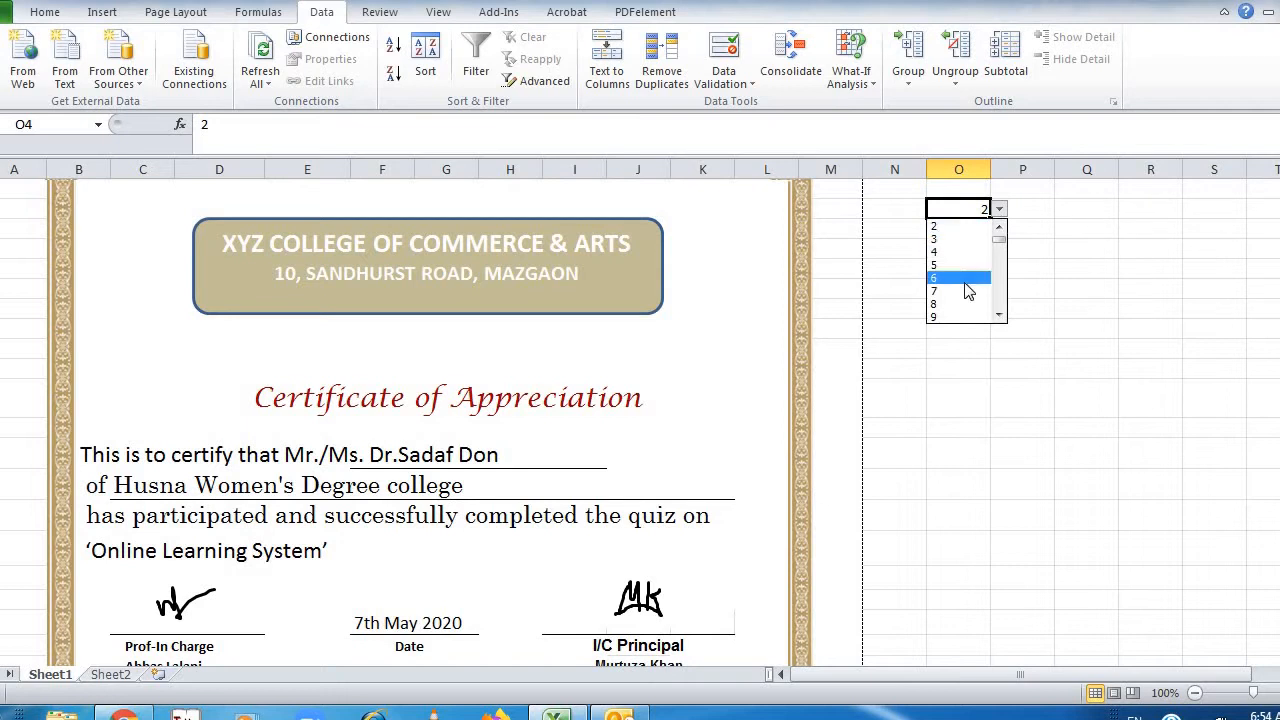
left_click(966, 281)
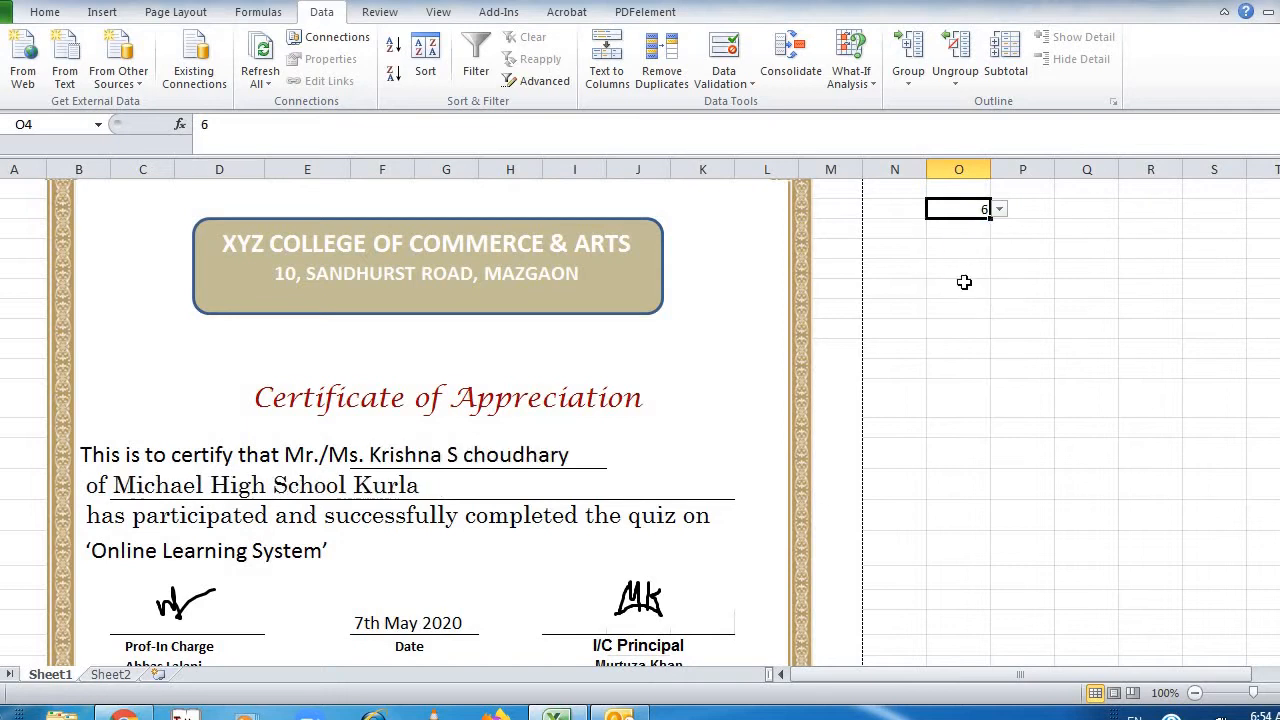
left_click(999, 210)
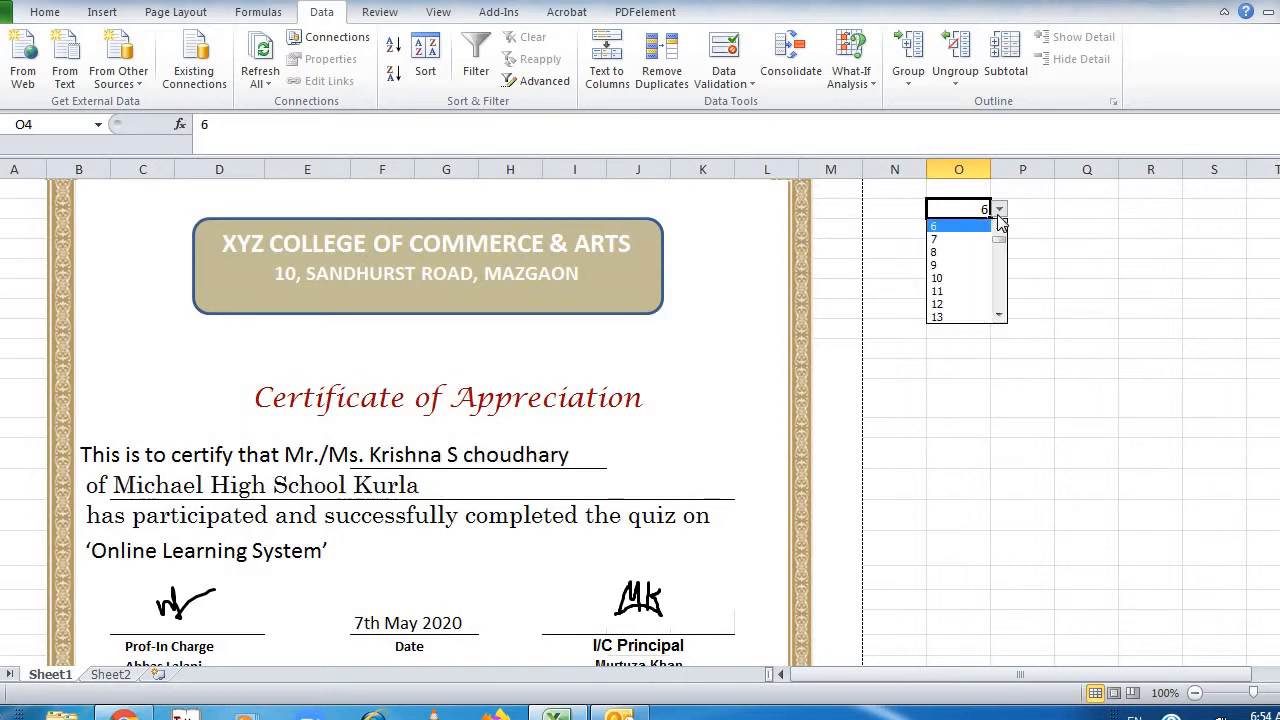
left_click(970, 278)
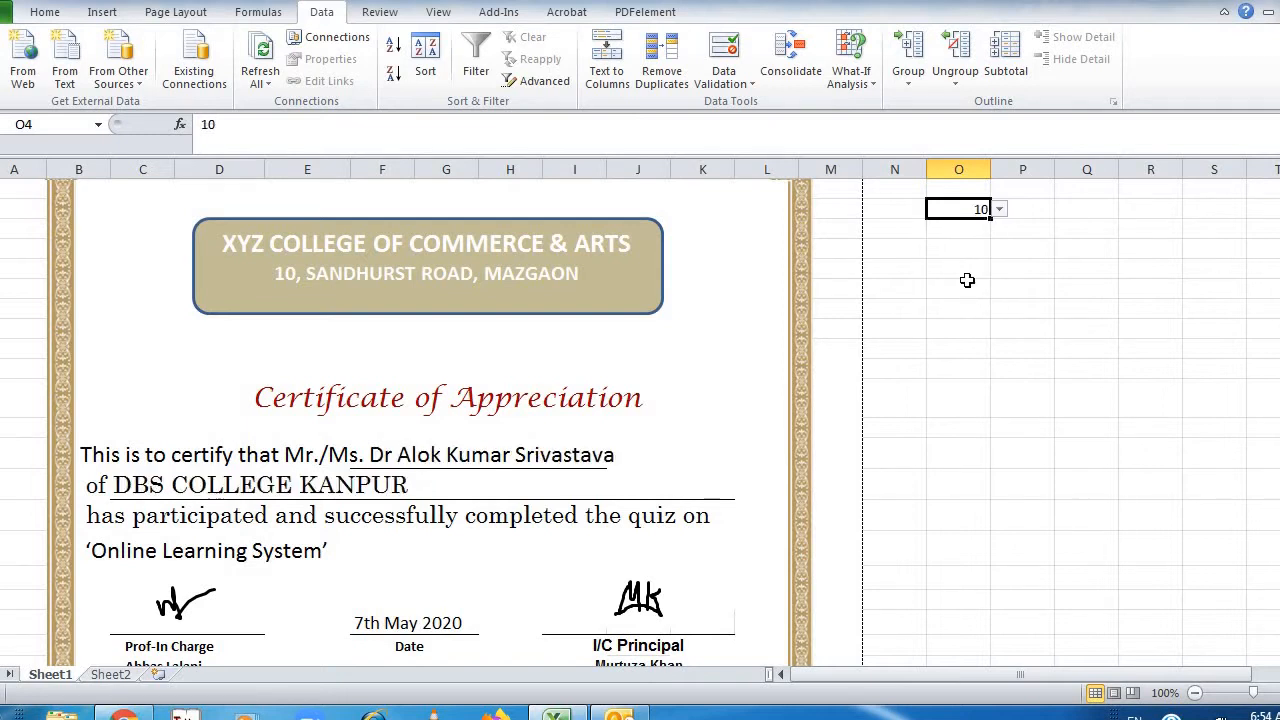
Change the serial number in cell O4 to 23 and then 29 to generate two further certificates
left_click(1000, 212)
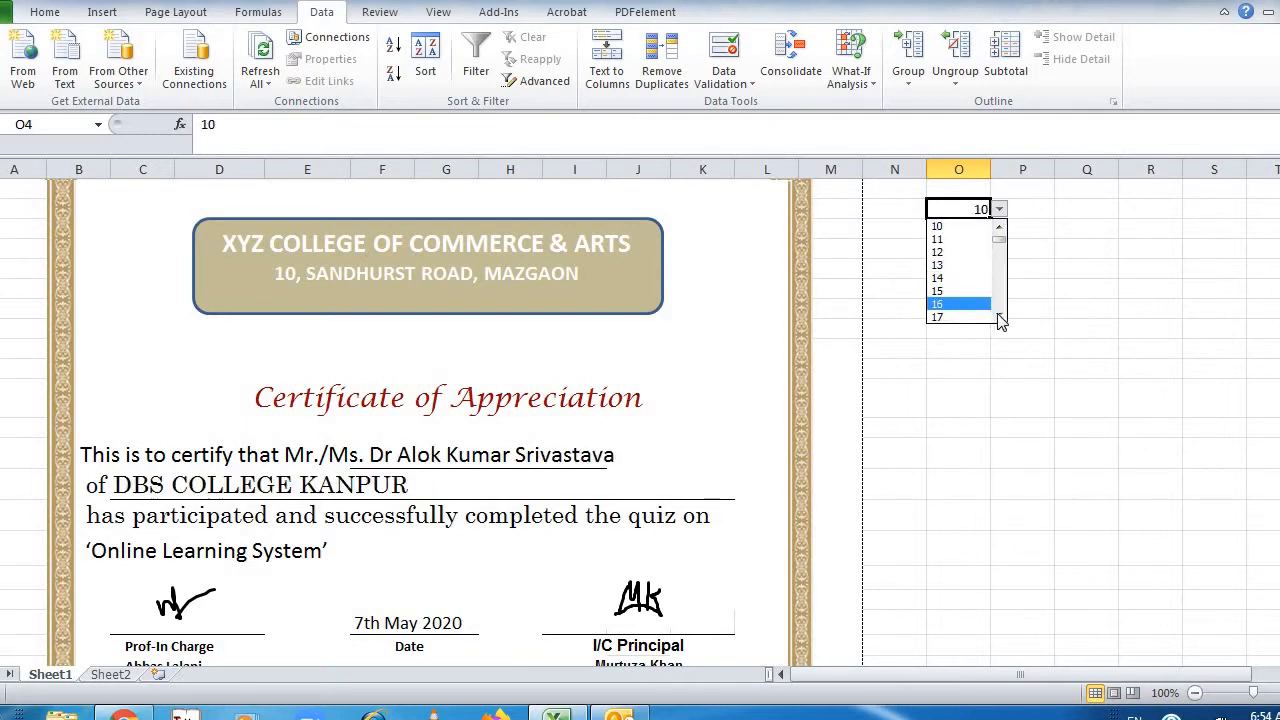
scroll(1001, 319, "down", 2)
left_click(952, 317)
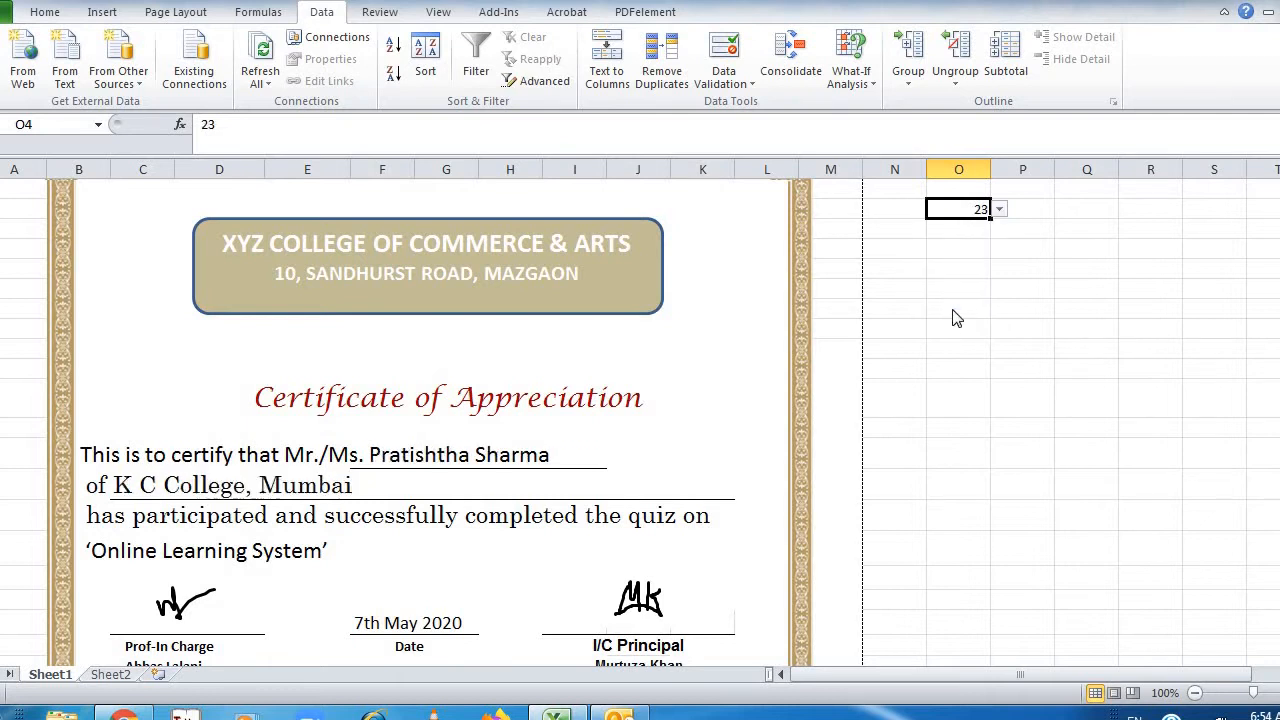
left_click(1000, 210)
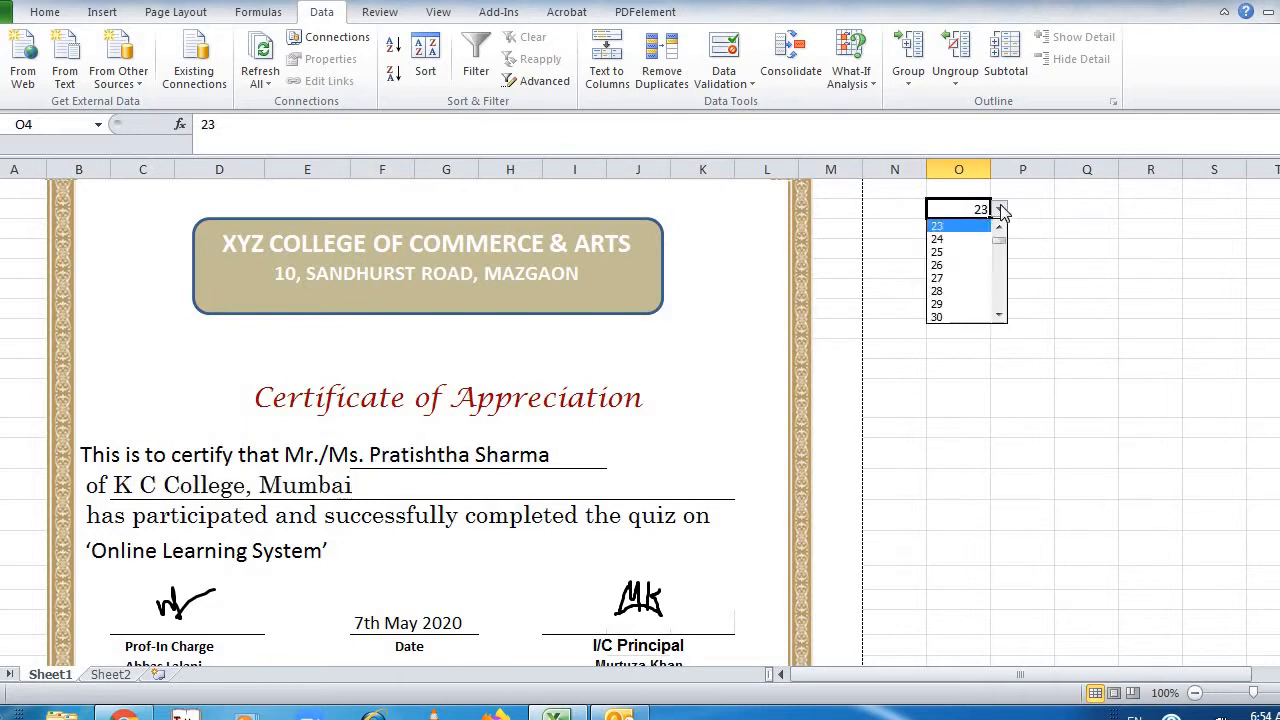
left_click(950, 303)
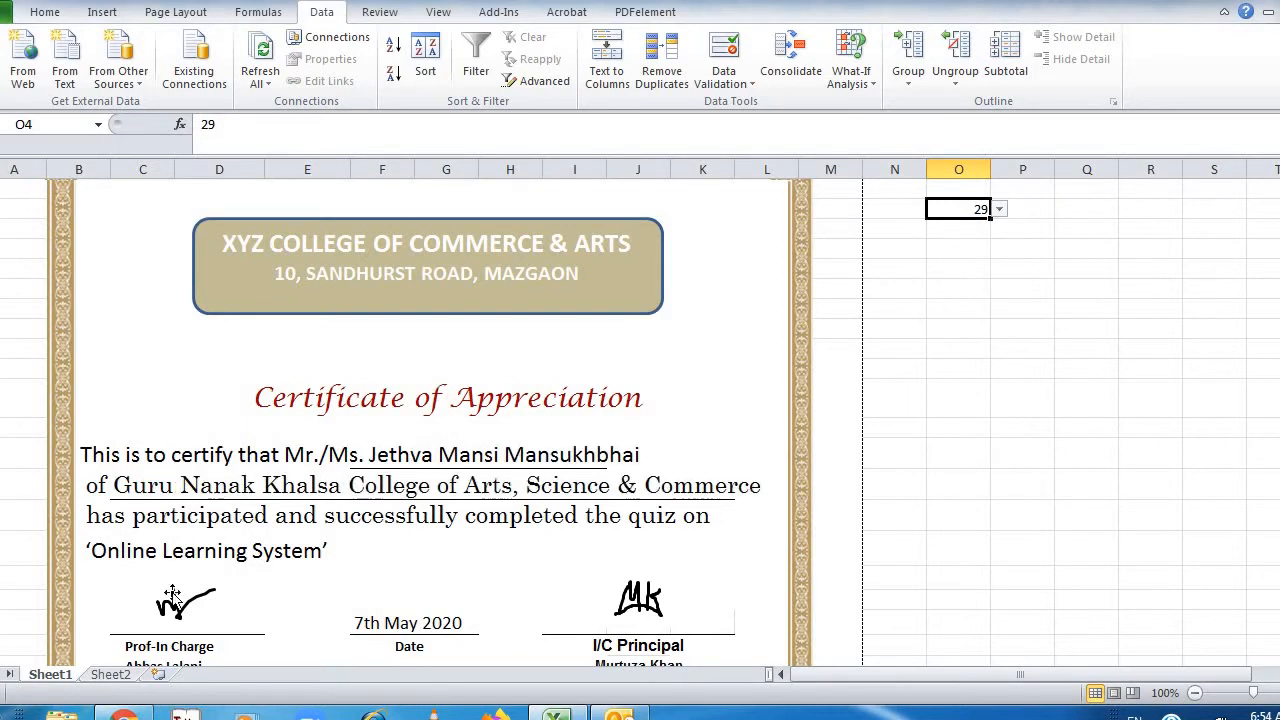
Examine the start of the participant data on Sheet2, including the Participants and College Name column headings
left_click(110, 674)
key("Down")
key("Down")
key("Down")
key("Down")
key("Down")
key("Down")
key("Down")
key("Down")
key("Down")
key("Down")
key("Down")
key("Down")
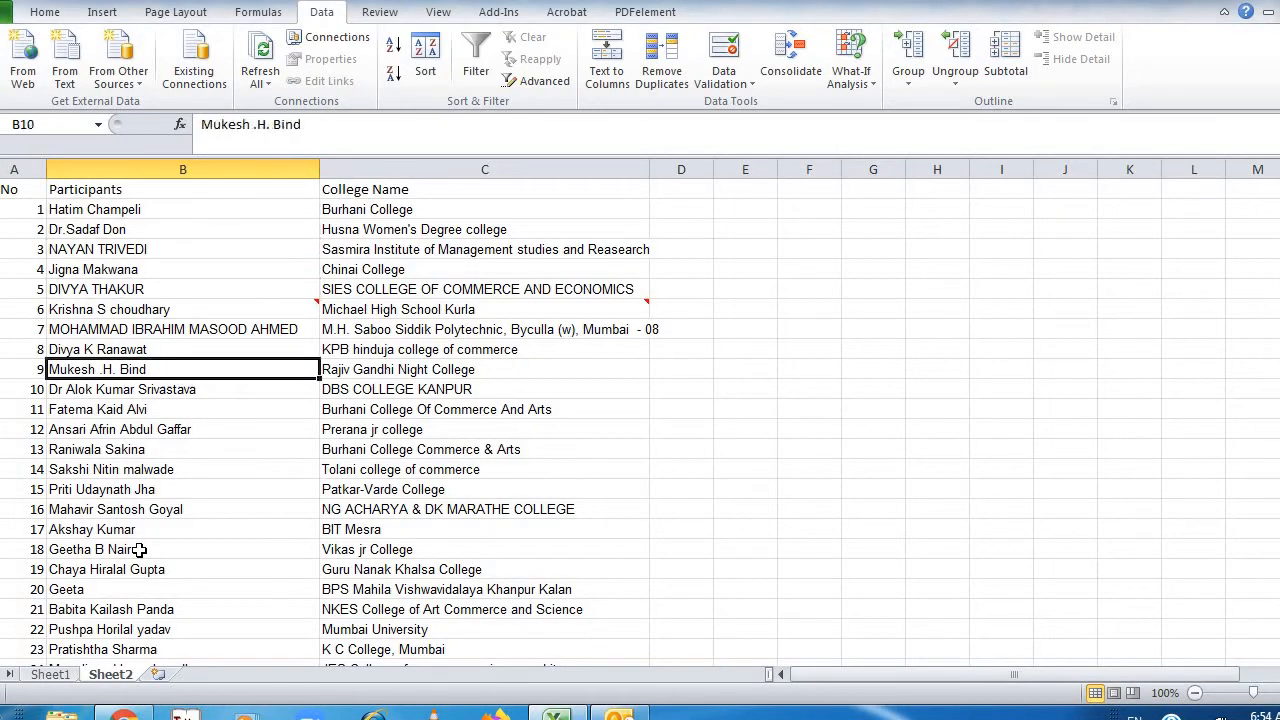
key("Up")
key("Up")
key("Up")
key("Up")
key("Up")
key("Up")
key("Up")
key("Up")
key("ctrl+Up")
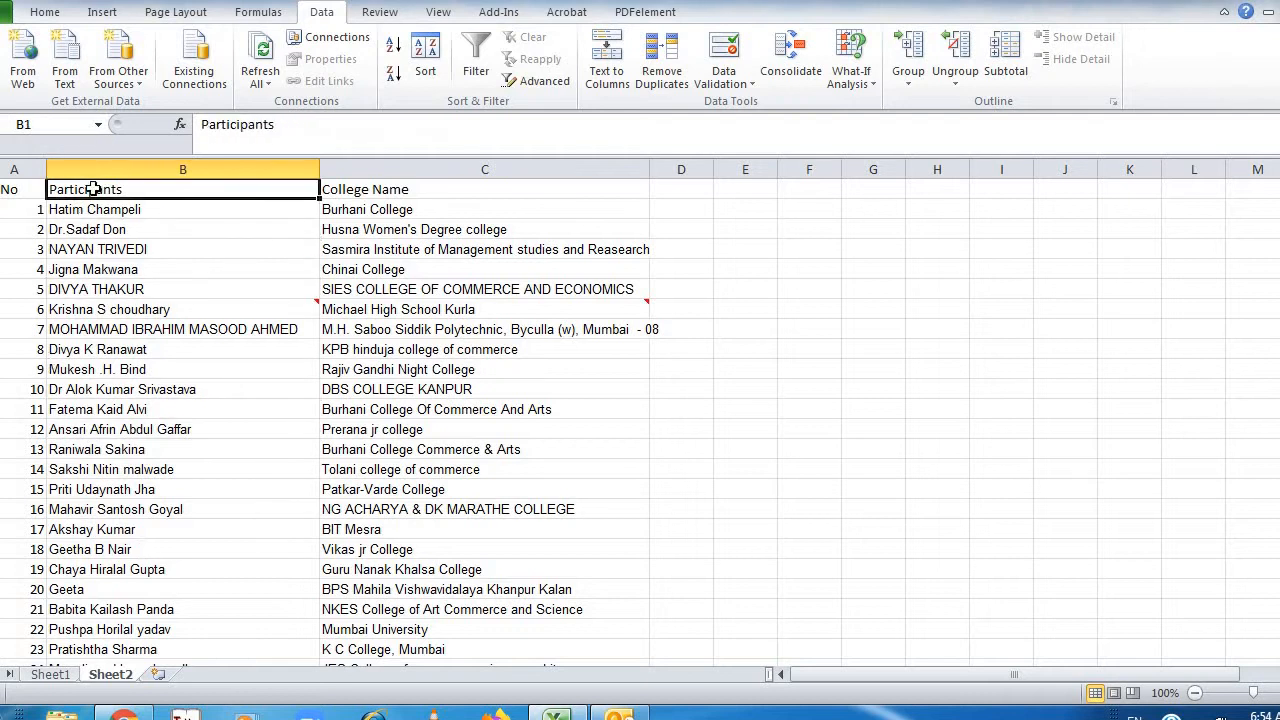
left_click(336, 191)
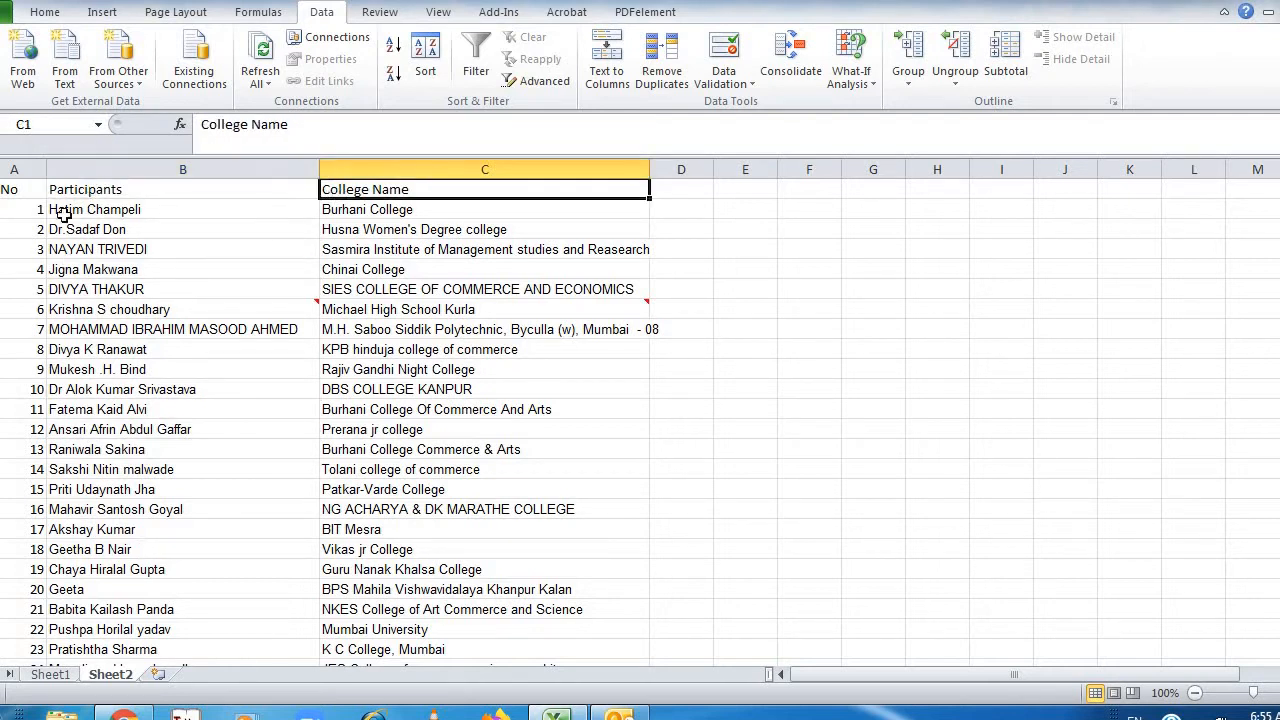
Look down the participant and college list on Sheet2 to beyond serial number 133
left_click(127, 340)
key("Down")
key("Down")
key("Down")
key("Down")
key("Down")
key("Down")
key("Down")
key("Down")
key("Down")
key("Down")
key("Down")
key("Down")
key("Down")
key("Down")
key("Down")
key("Down")
key("Down")
key("Down")
key("Down")
key("Down")
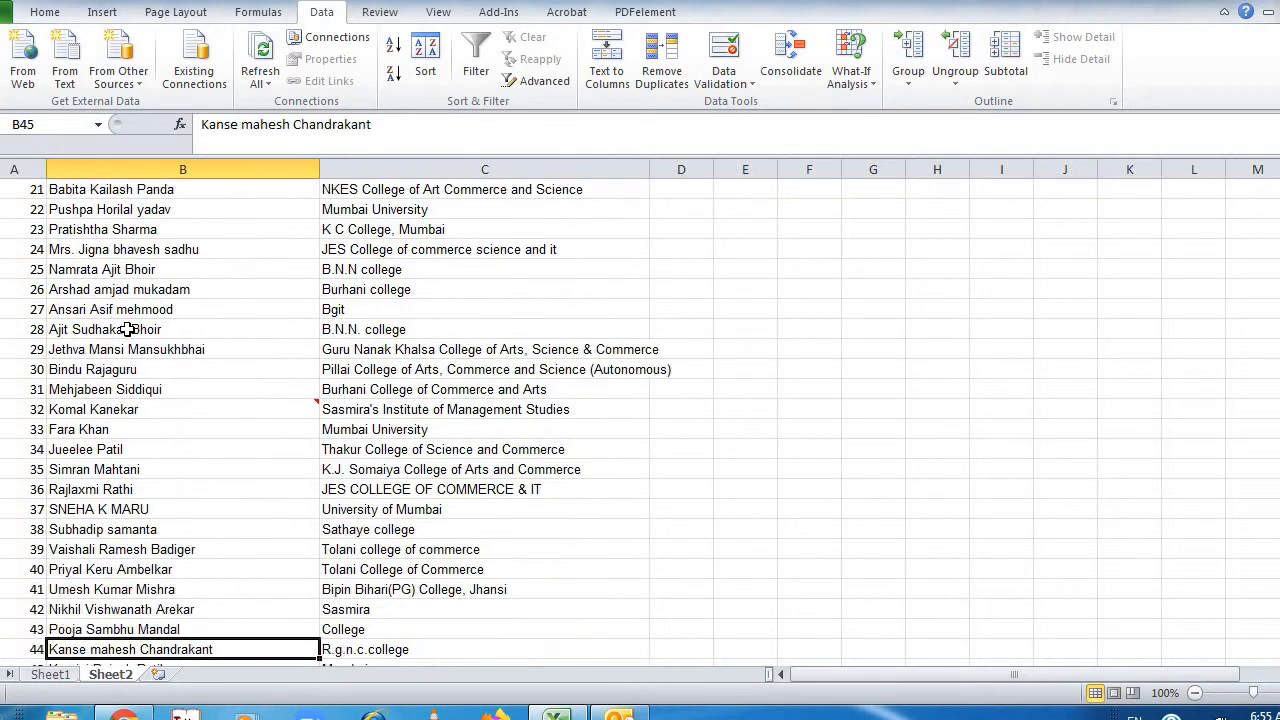
key("Down")
key("Down")
key("Down")
key("Down")
key("Down")
key("Down")
key("Down")
key("Down")
key("Down")
key("Down")
key("Down")
key("Down")
key("Down")
key("Down")
key("Down")
key("Down")
key("Down")
key("Down")
key("Down")
key("Down")
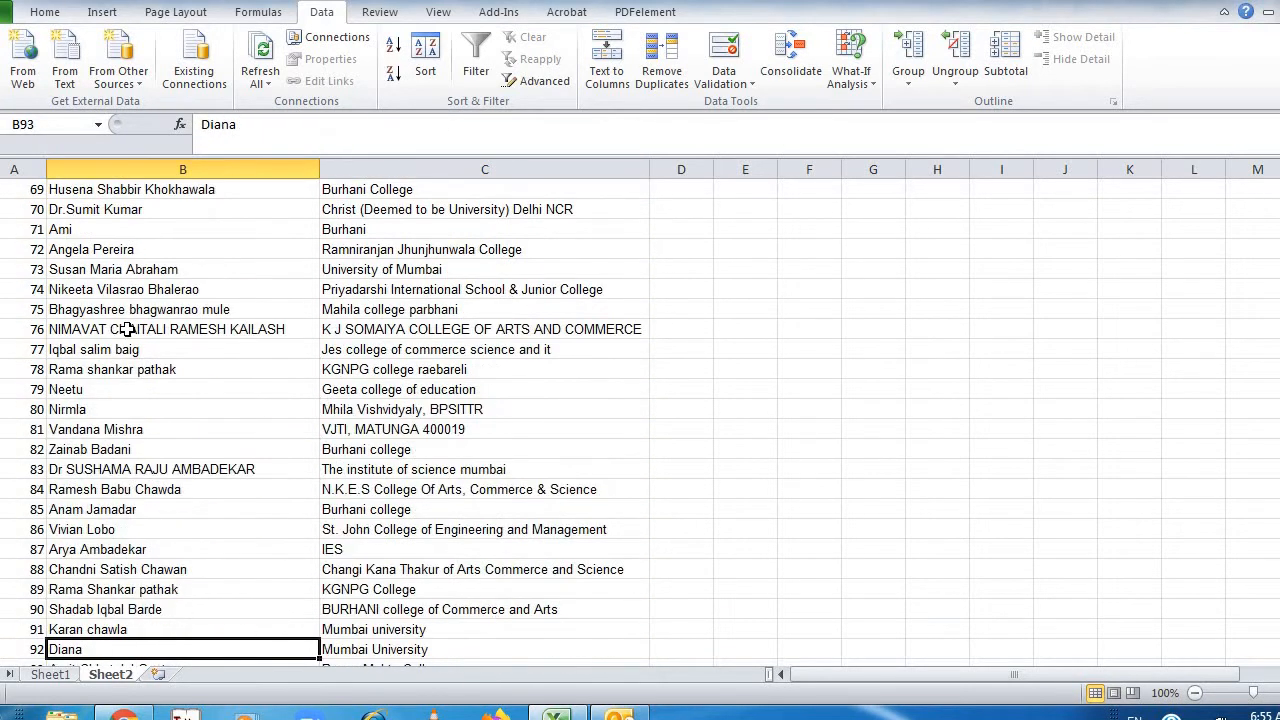
key("Down")
key("Down")
key("Down")
key("Down")
key("Down")
key("Down")
key("Down")
key("Down")
key("Down")
key("Down")
key("Down")
key("Down")
key("Down")
key("Down")
key("Down")
key("Down")
key("Down")
key("Down")
key("Down")
key("Down")
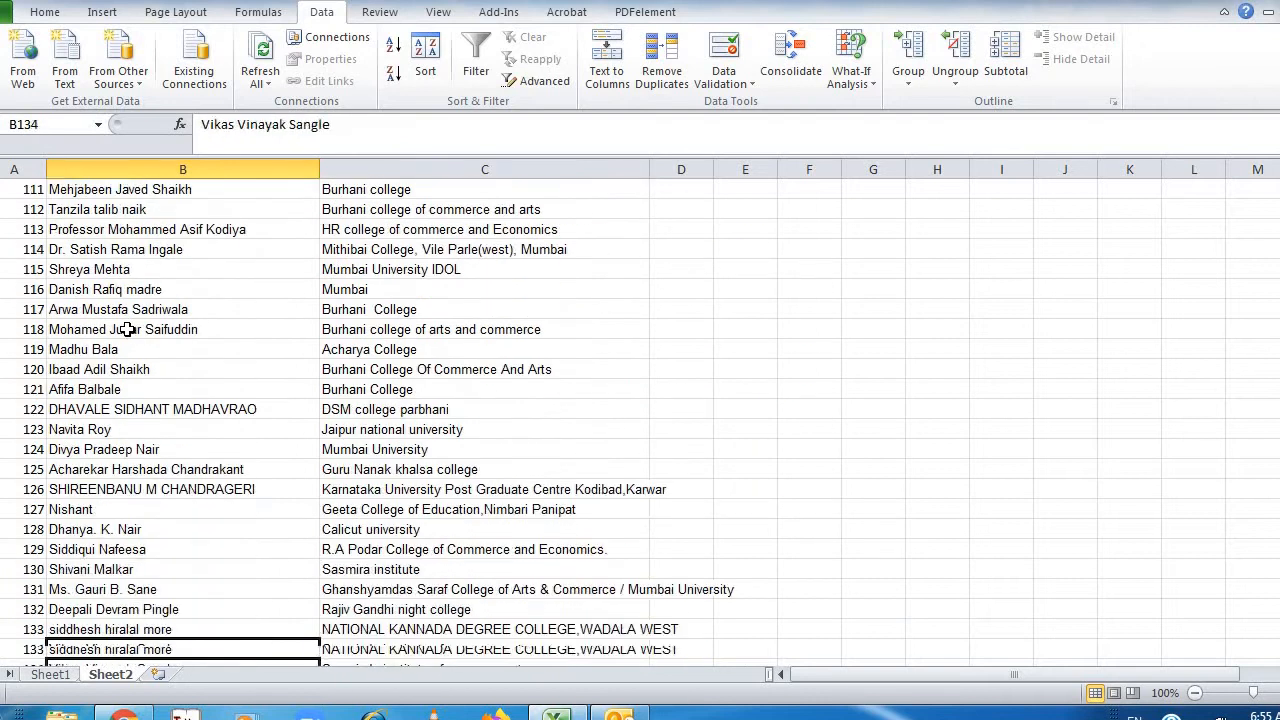
key("Down")
key("Down")
key("Down")
key("Down")
key("Down")
key("Down")
key("Down")
key("Down")
key("Down")
key("Down")
key("Down")
key("Down")
Return to Sheet1 and set the serial number in cell O4 to 34, then to 40
left_click(50, 674)
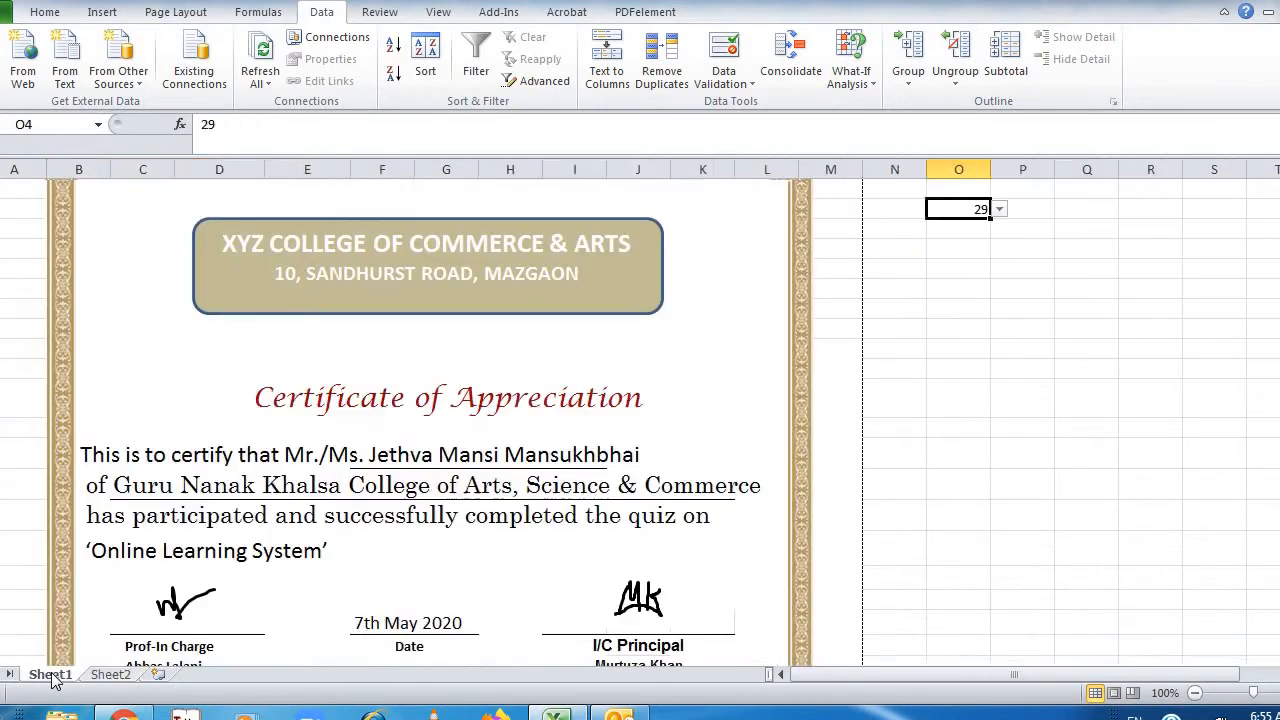
left_click(999, 209)
left_click(958, 303)
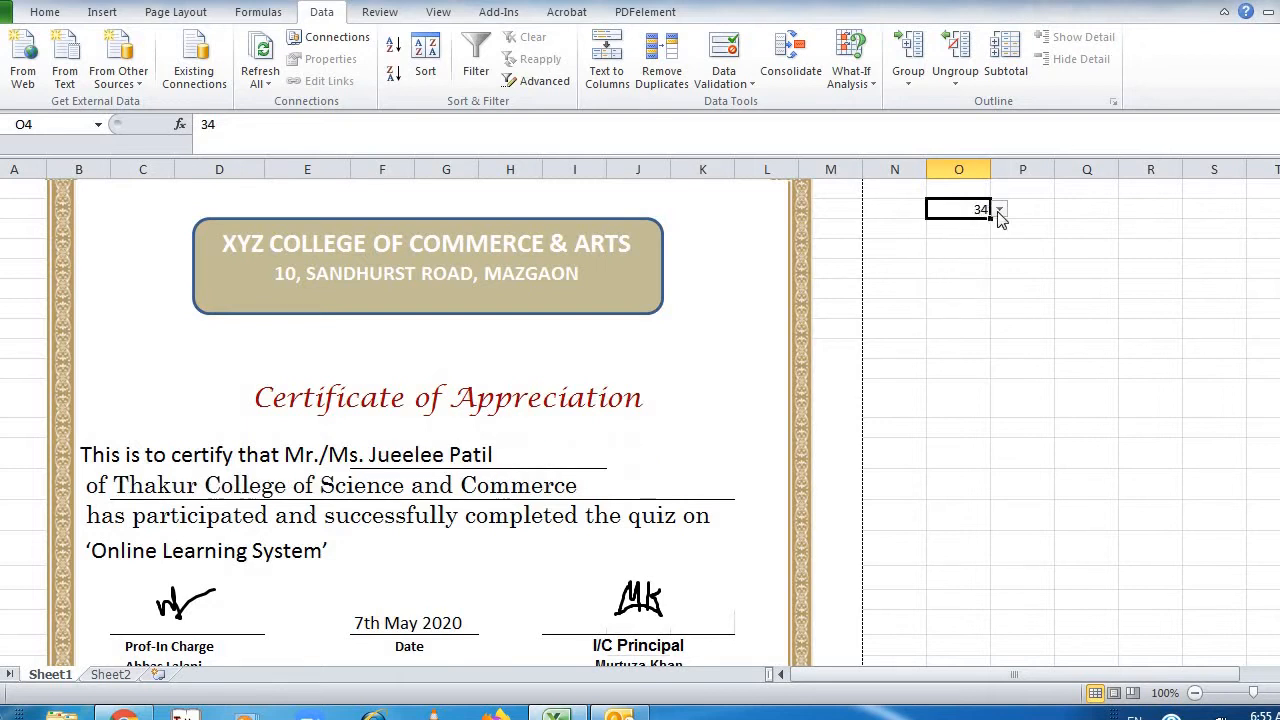
left_click(999, 209)
left_click(962, 304)
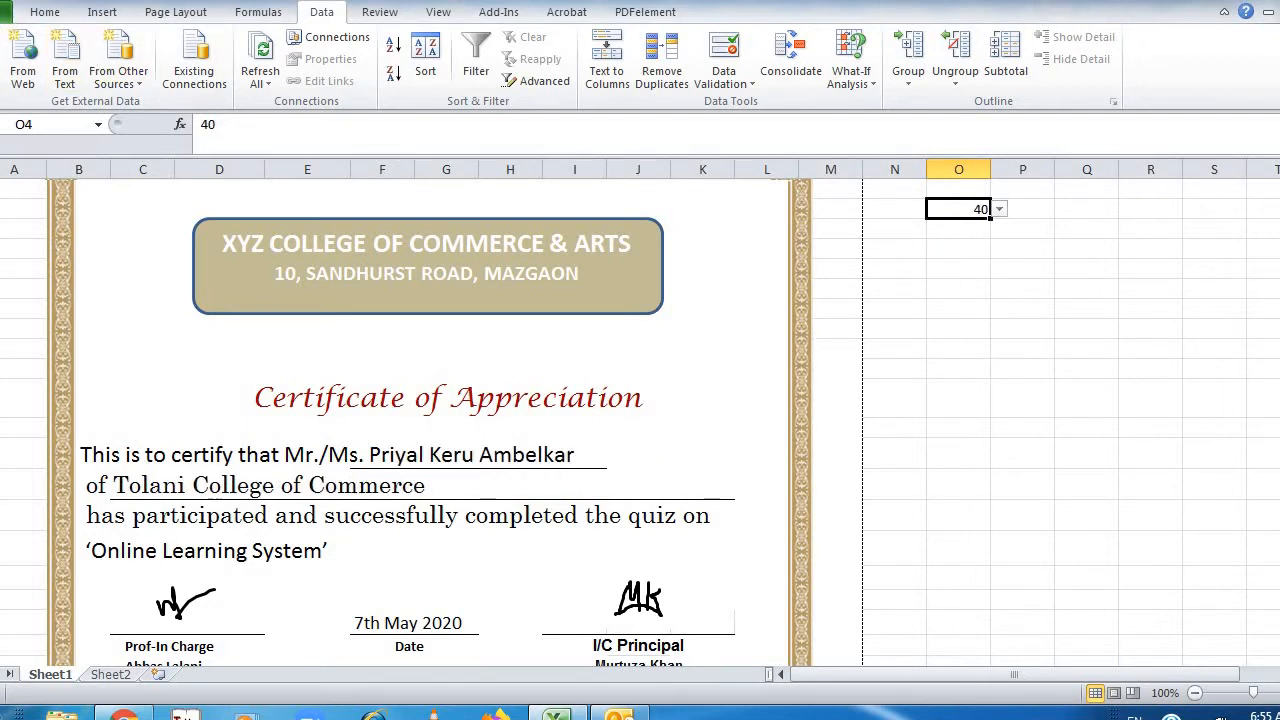
Print the certificate sheet to Adobe PDF and save it in the Pictures library as certifcate testing2
left_click(5, 12)
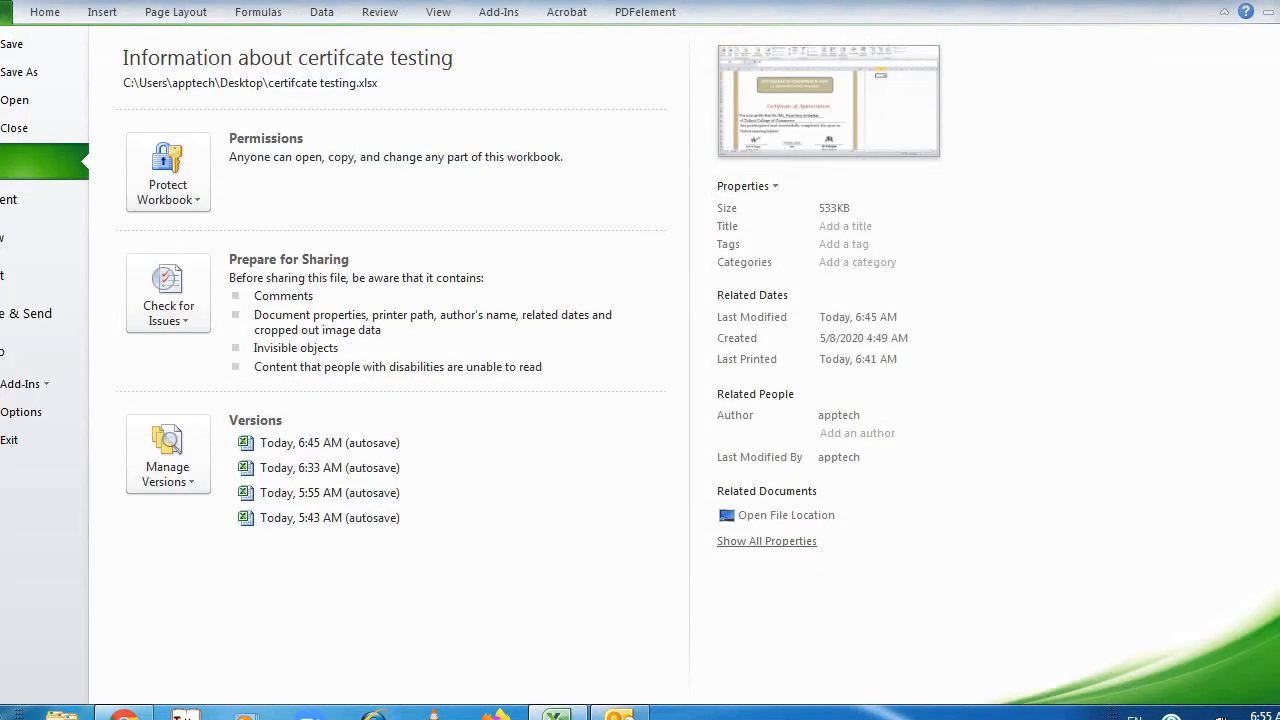
left_click(10, 285)
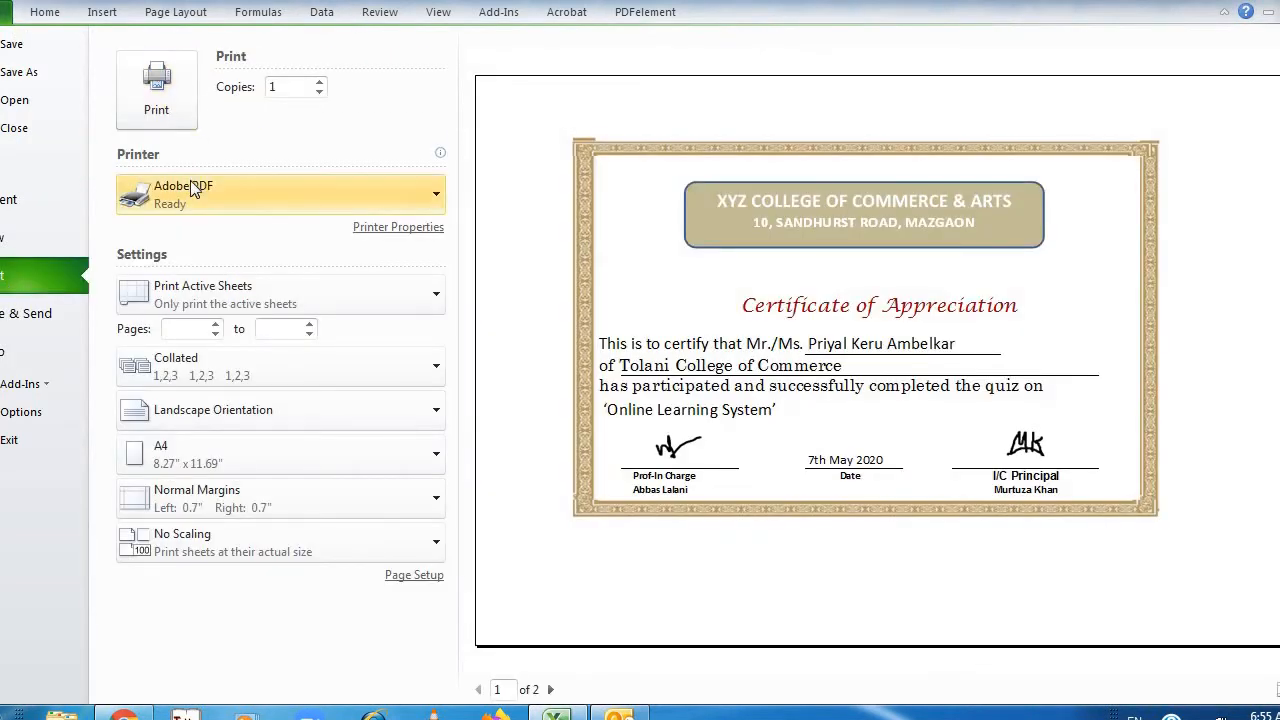
left_click(142, 102)
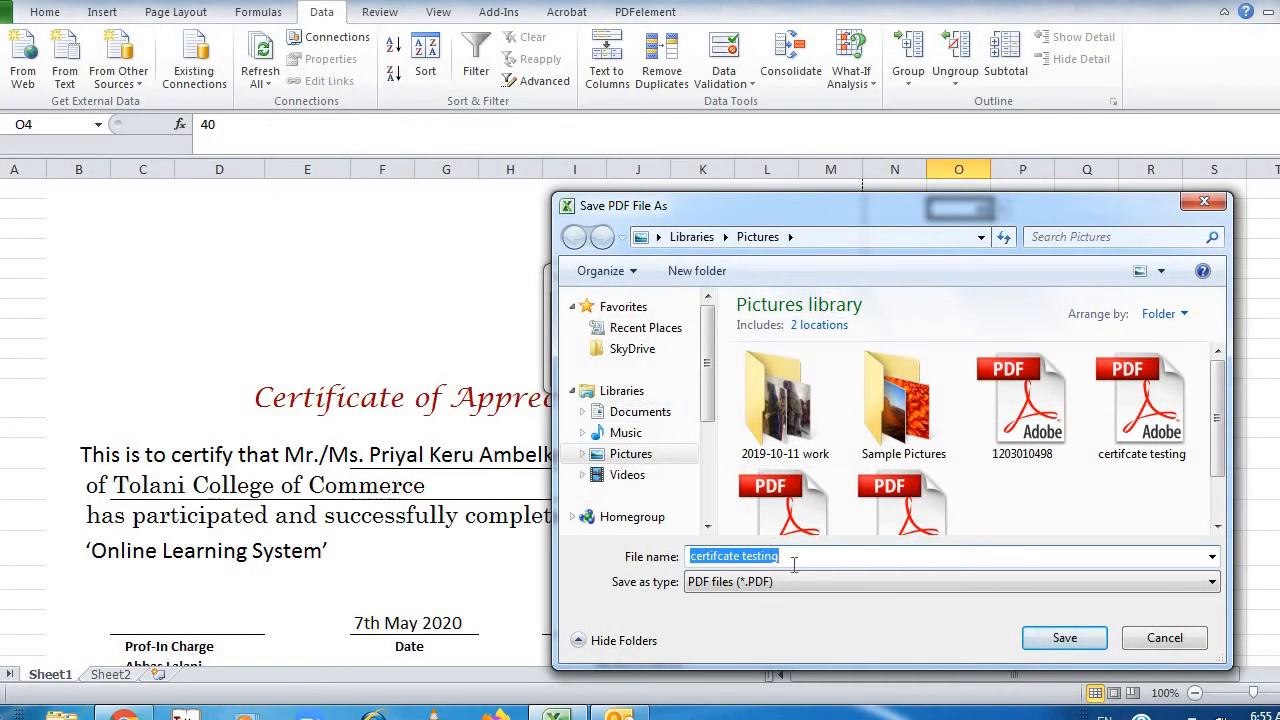
left_click(794, 565)
left_click(1063, 640)
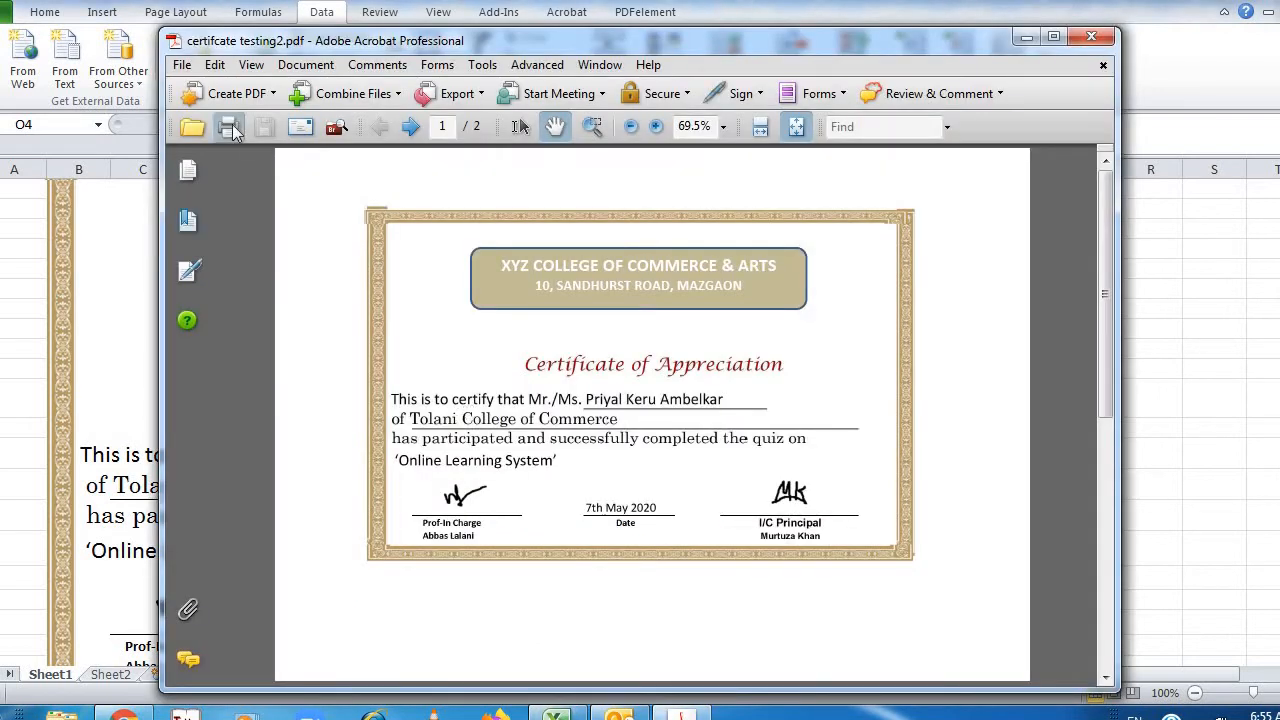
Email the PDF certificate as an attachment to the recipient's suggested e-mail address, and close the PDF
left_click(182, 65)
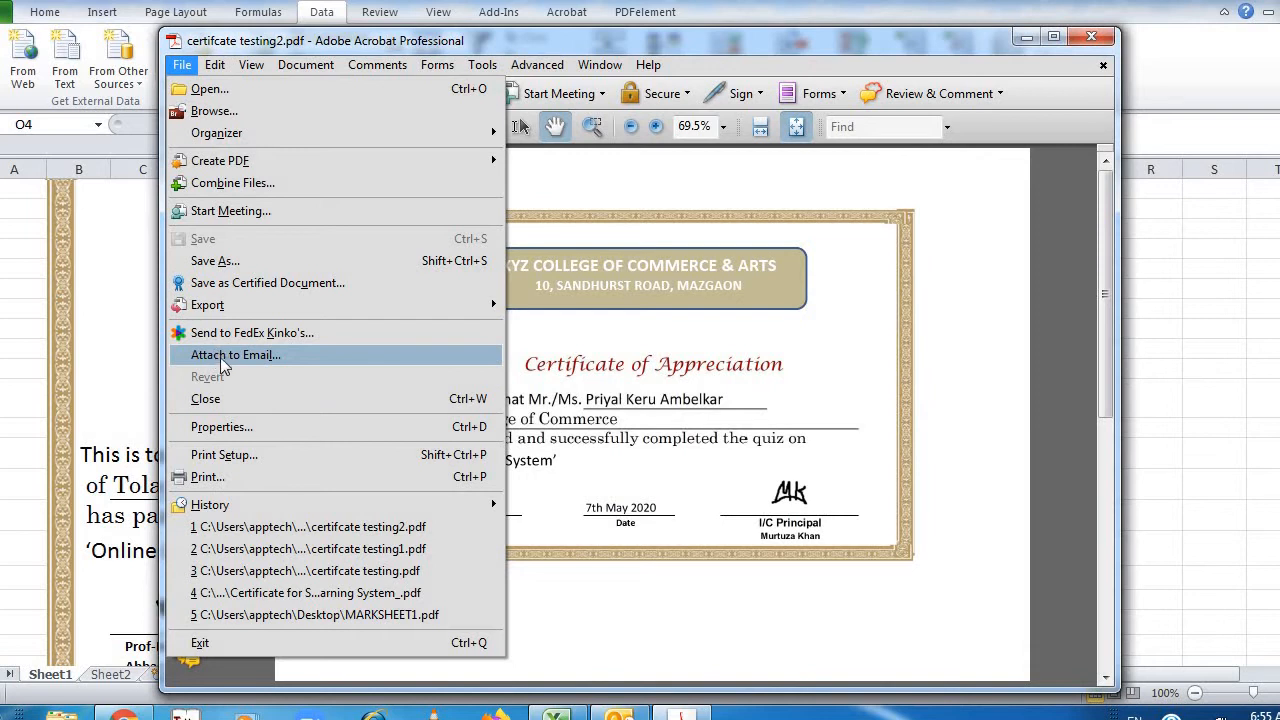
left_click(226, 358)
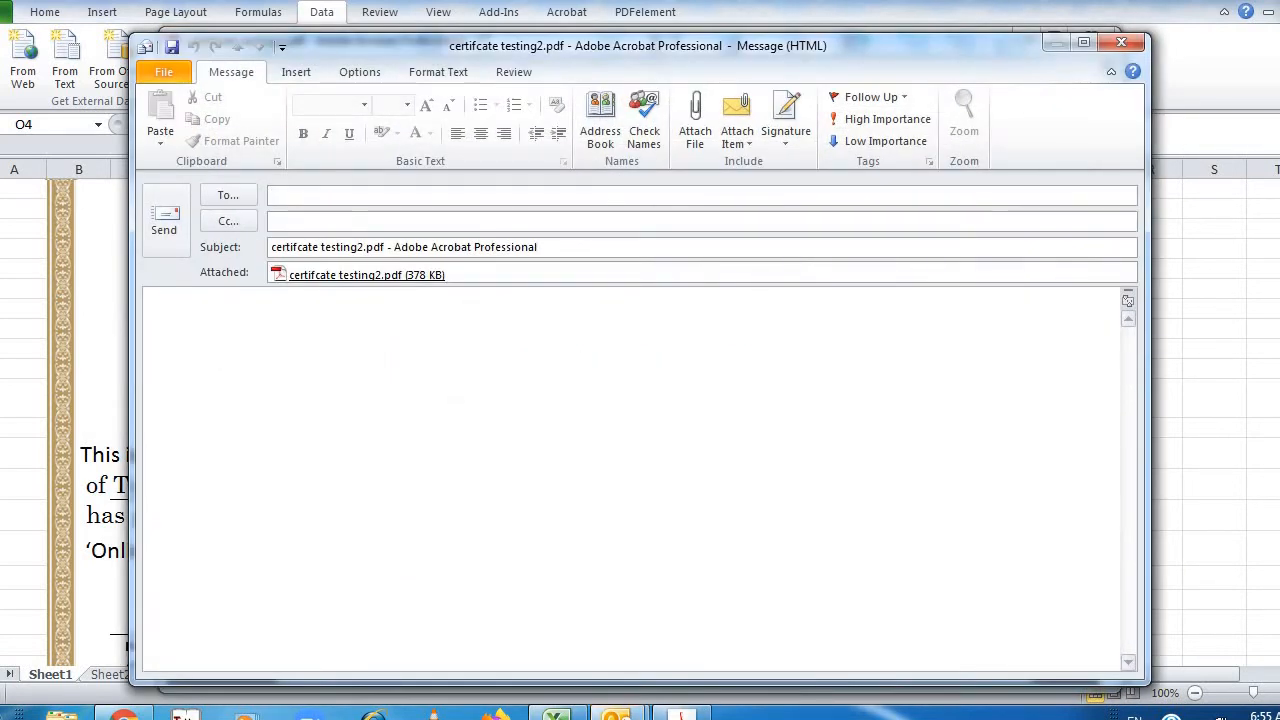
type("abbas")
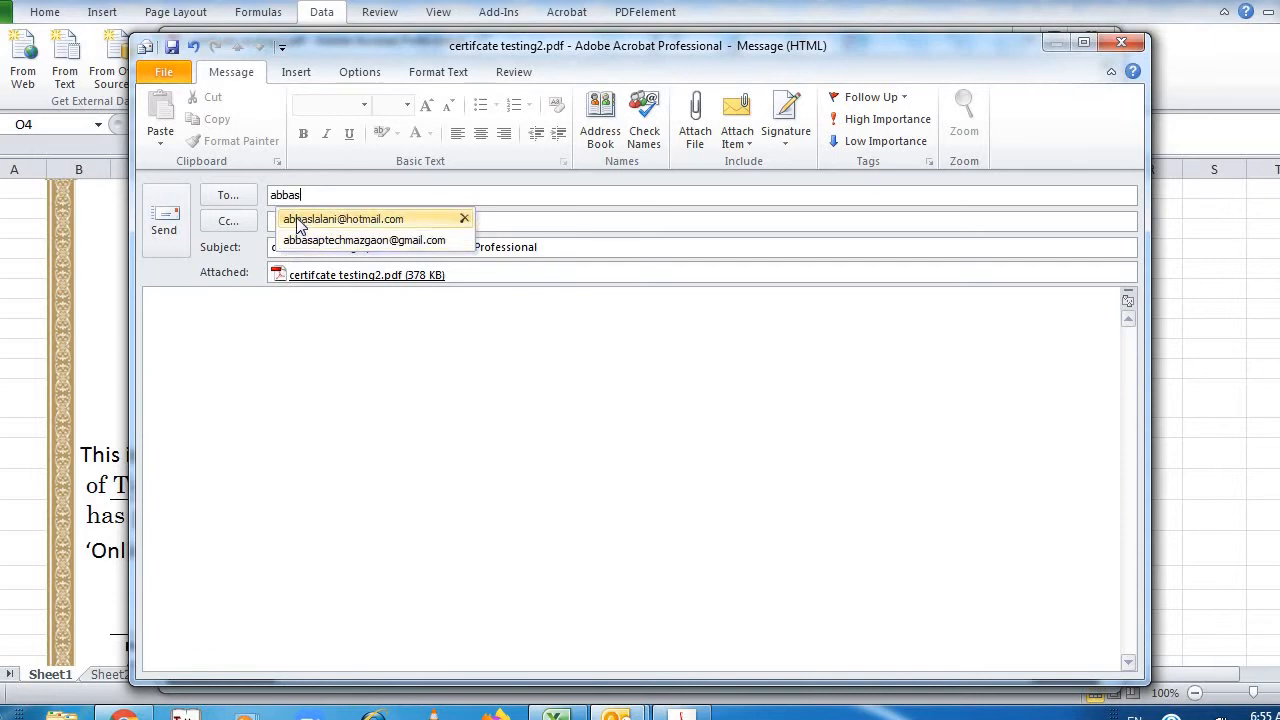
left_click(297, 219)
left_click(177, 226)
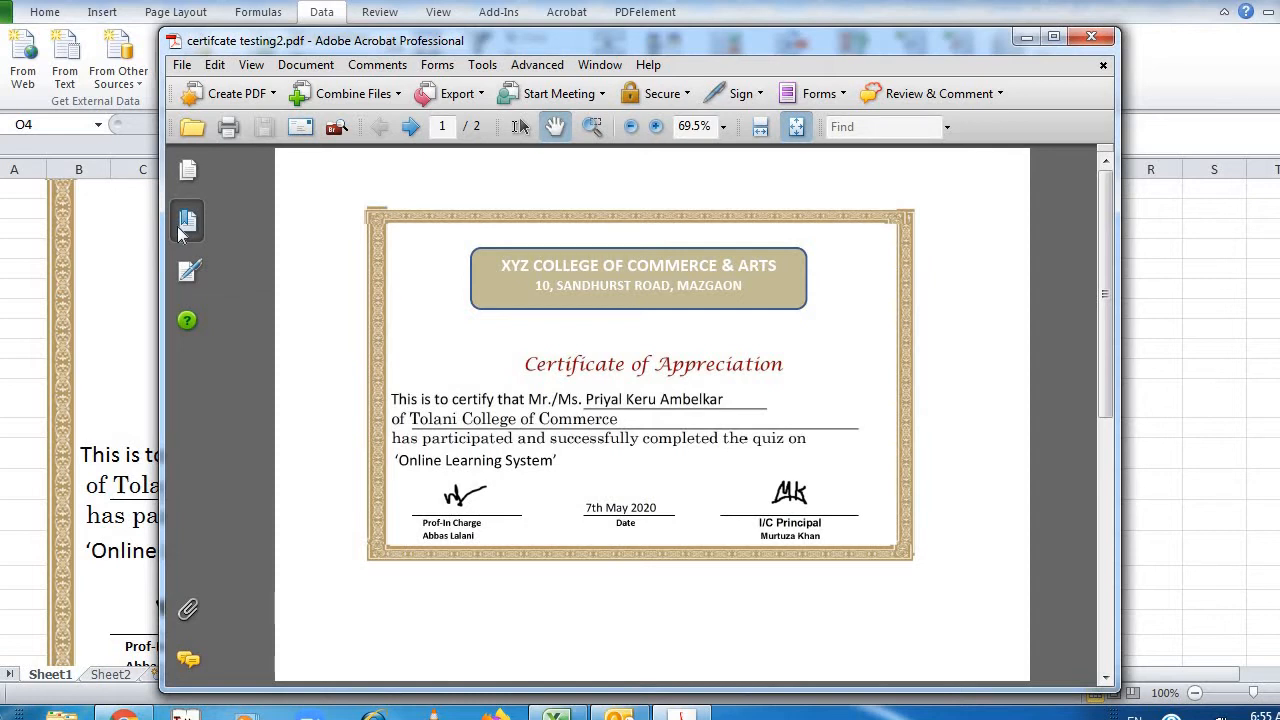
key("alt+space")
key("c")
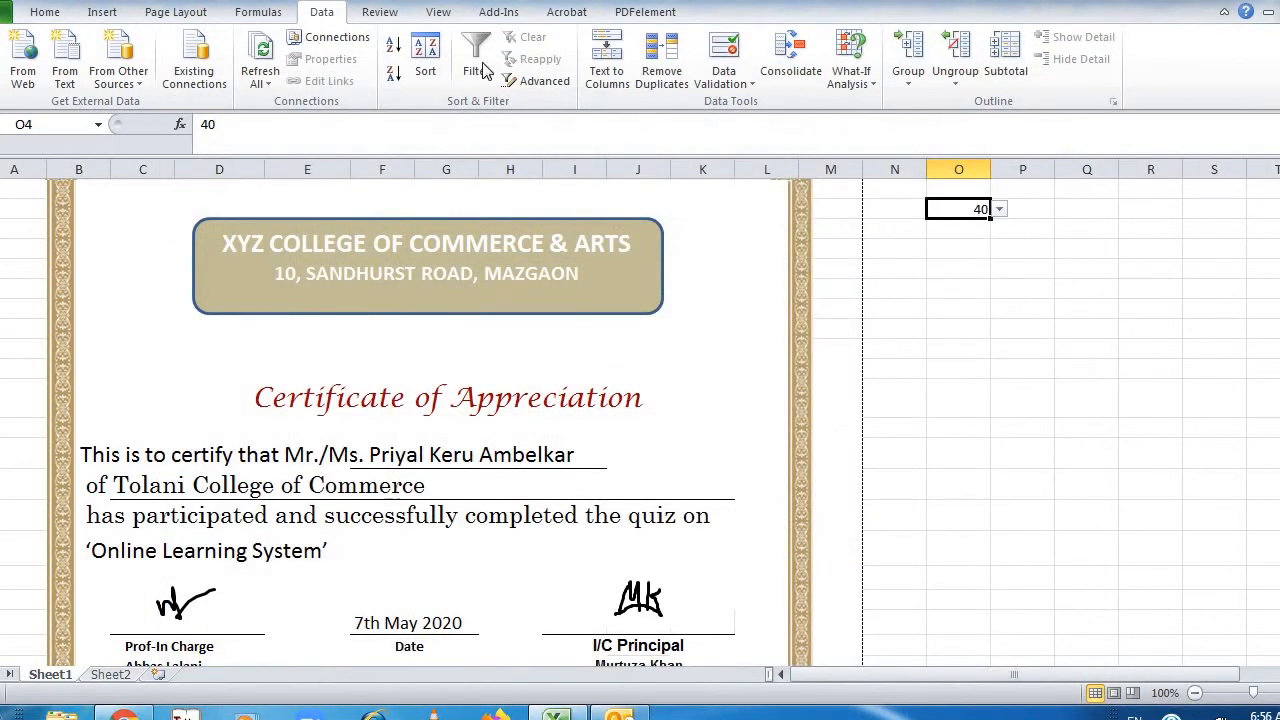
Set the serial number in cell O4 to 1207
left_click(966, 309)
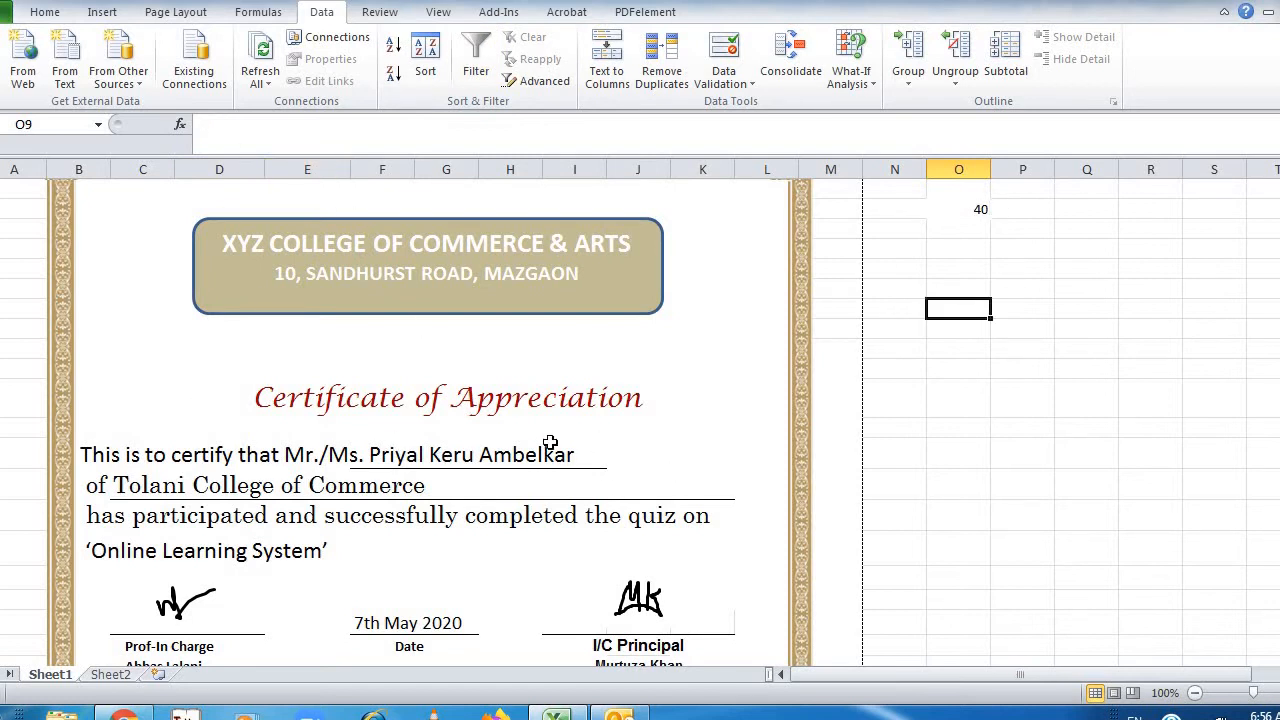
left_click(955, 210)
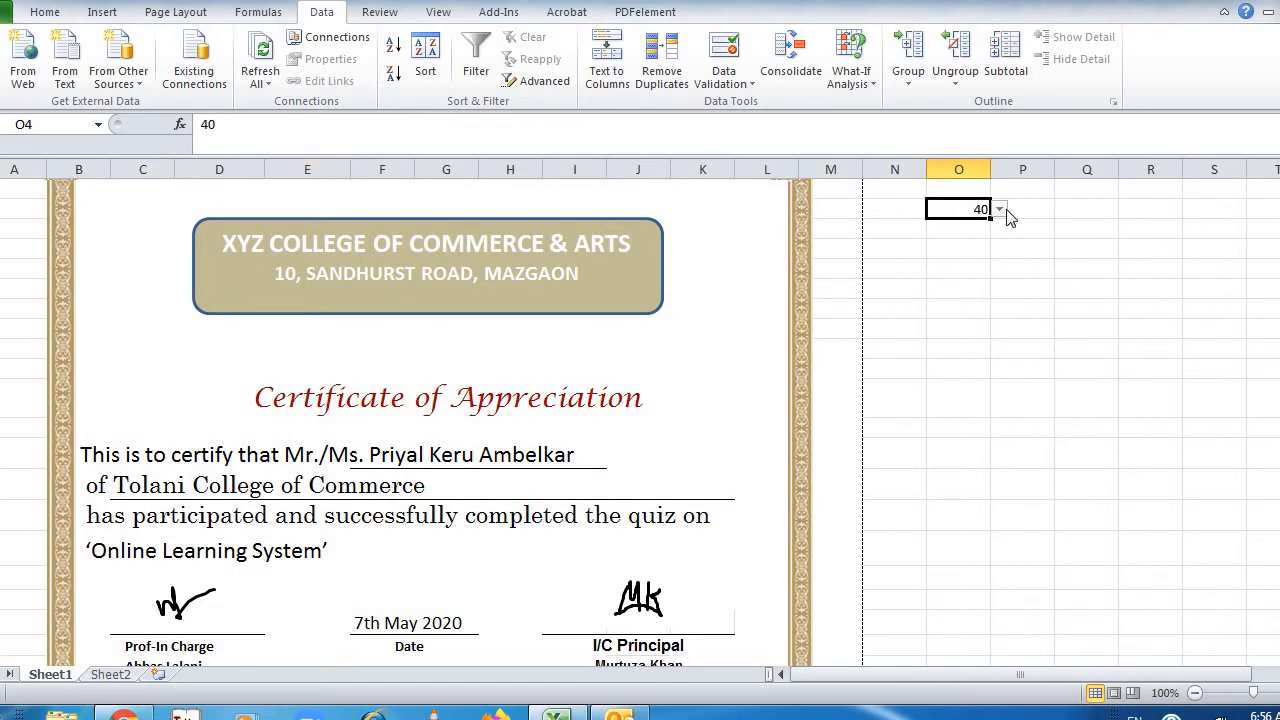
left_click(999, 209)
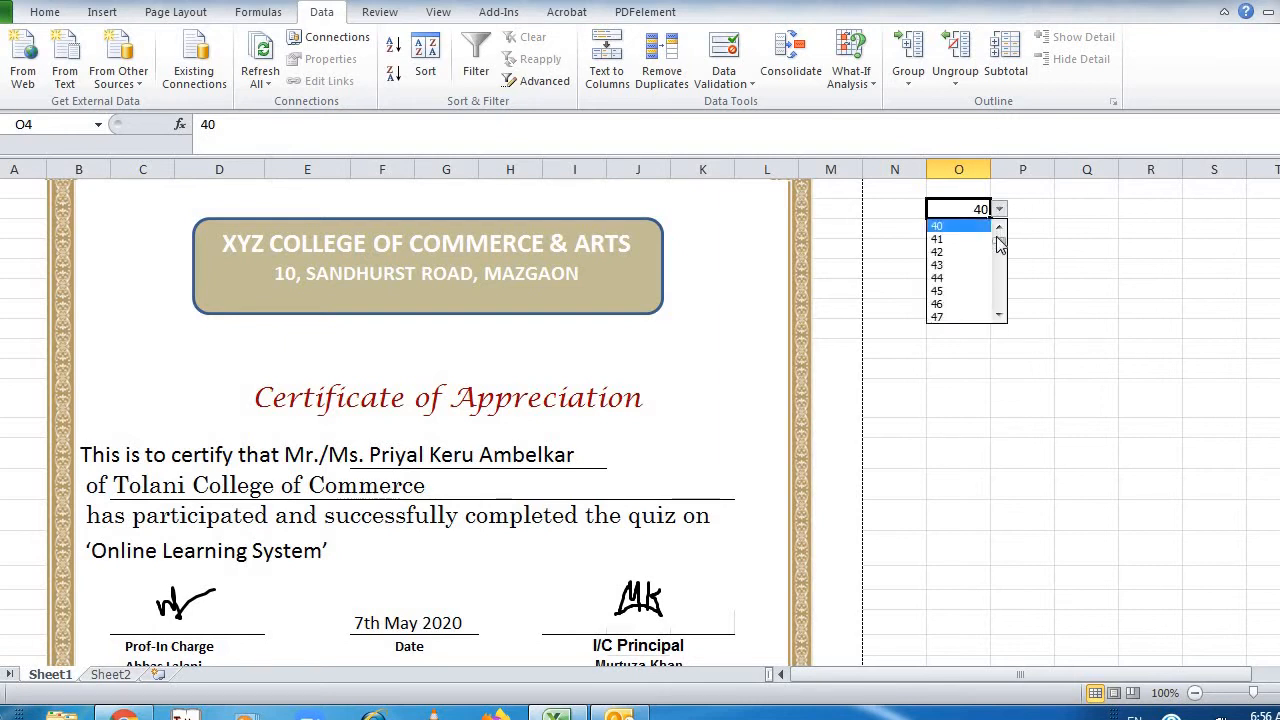
left_click_drag(999, 244, 998, 290)
left_click(937, 278)
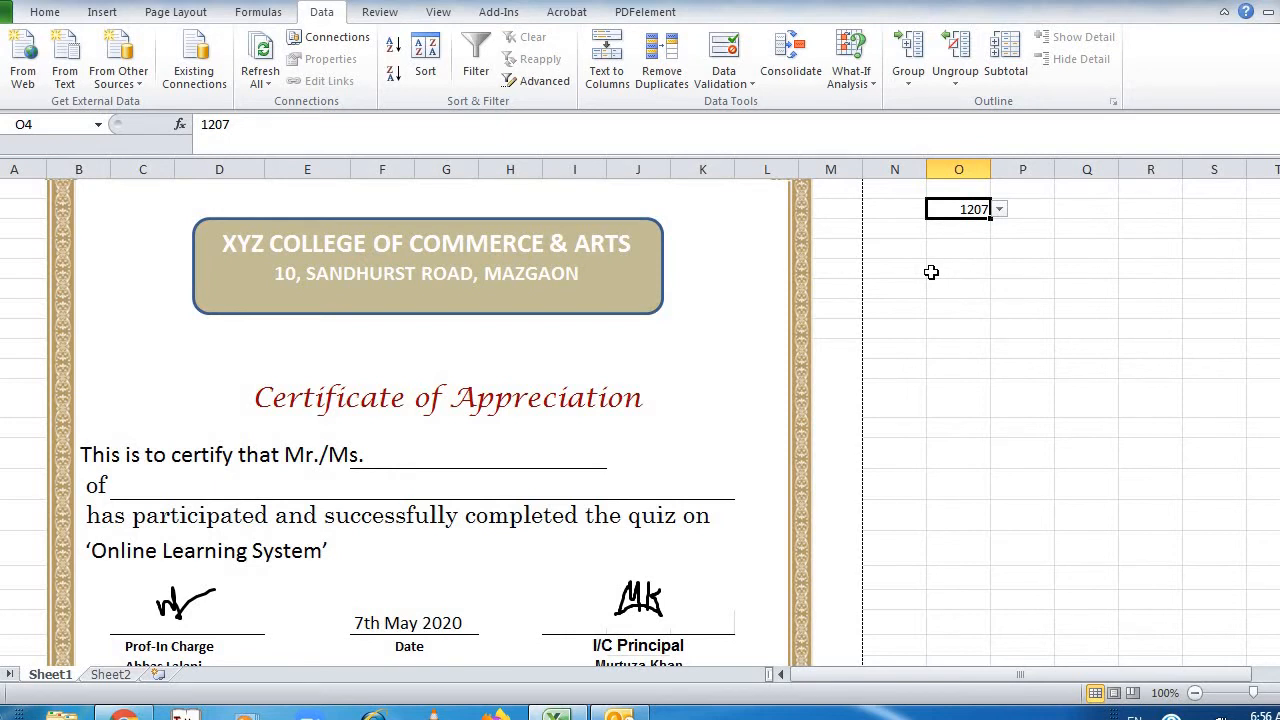
Open Sheet2 and go back through the participant list to its first row
left_click(109, 675)
key("Up")
key("Up")
key("Up")
key("Up")
key("Up")
key("Up")
key("Up")
key("Up")
key("Up")
key("Up")
key("Up")
key("Up")
key("Up")
key("Up")
key("Up")
key("Up")
key("Up")
key("Up")
key("Up")
key("Up")
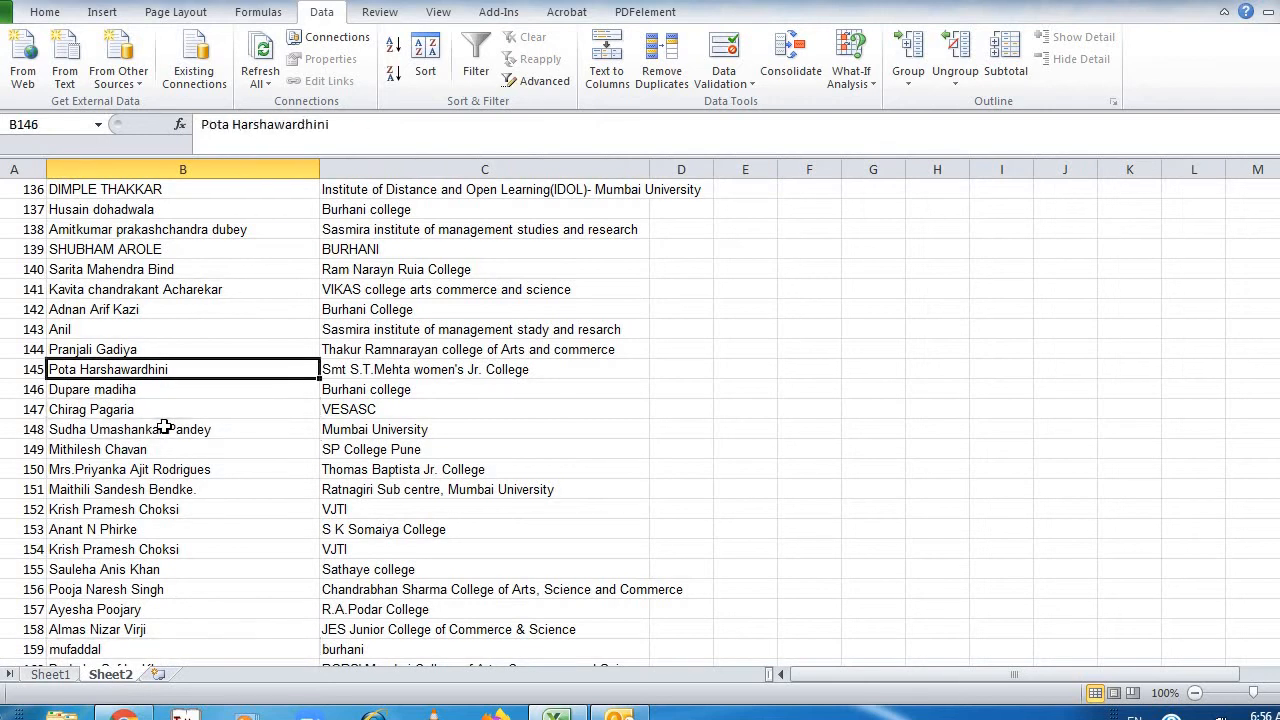
key("Up")
key("Up")
key("Up")
key("Up")
key("Up")
key("Up")
key("Up")
key("Up")
key("Up")
key("Up")
key("Up")
key("Up")
key("Up")
key("Up")
key("Up")
key("Up")
key("Up")
key("Up")
key("Up")
key("Up")
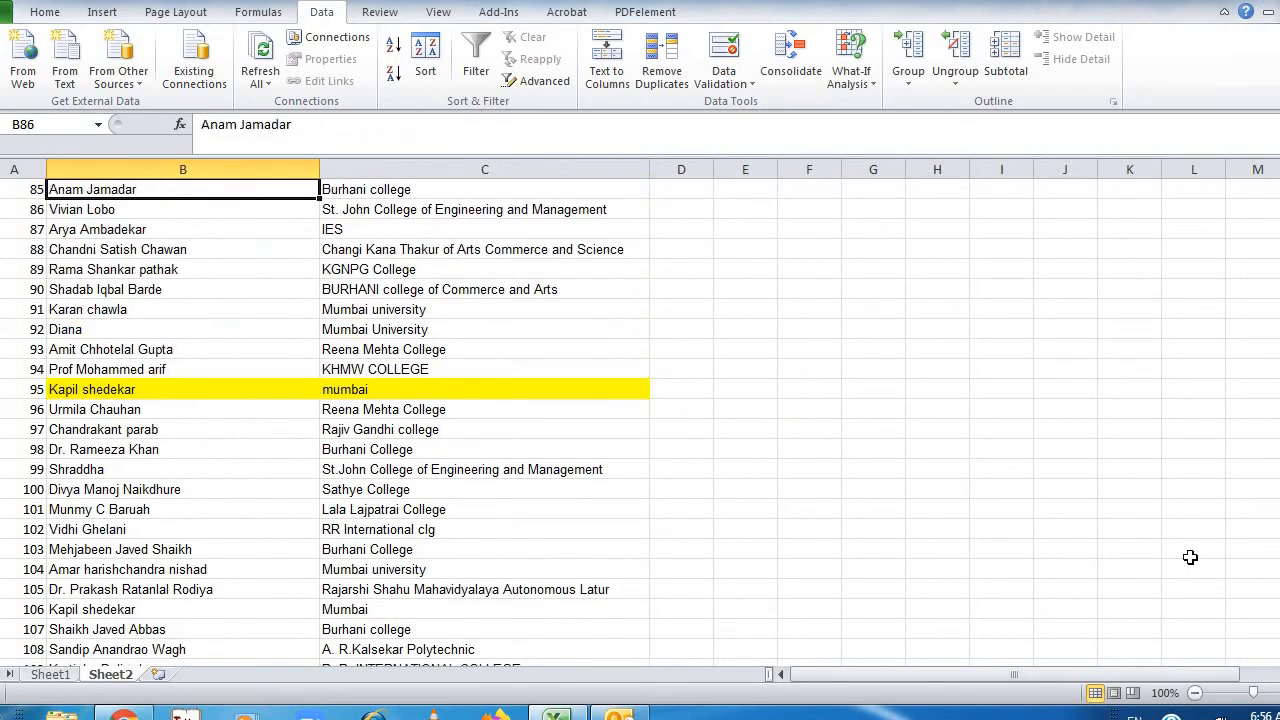
scroll(104, 189, "up", 20)
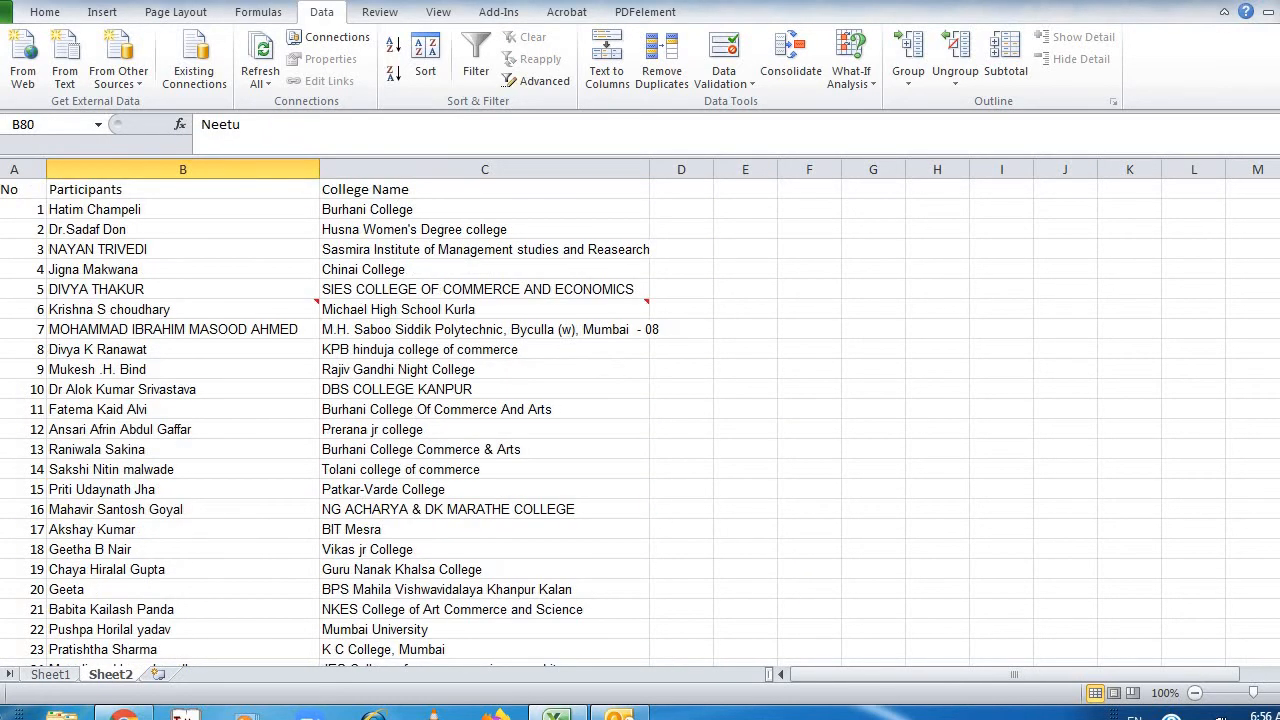
Select the Sr No, Participants and College Name headers and extend the selection down the whole list named data
left_click(104, 189)
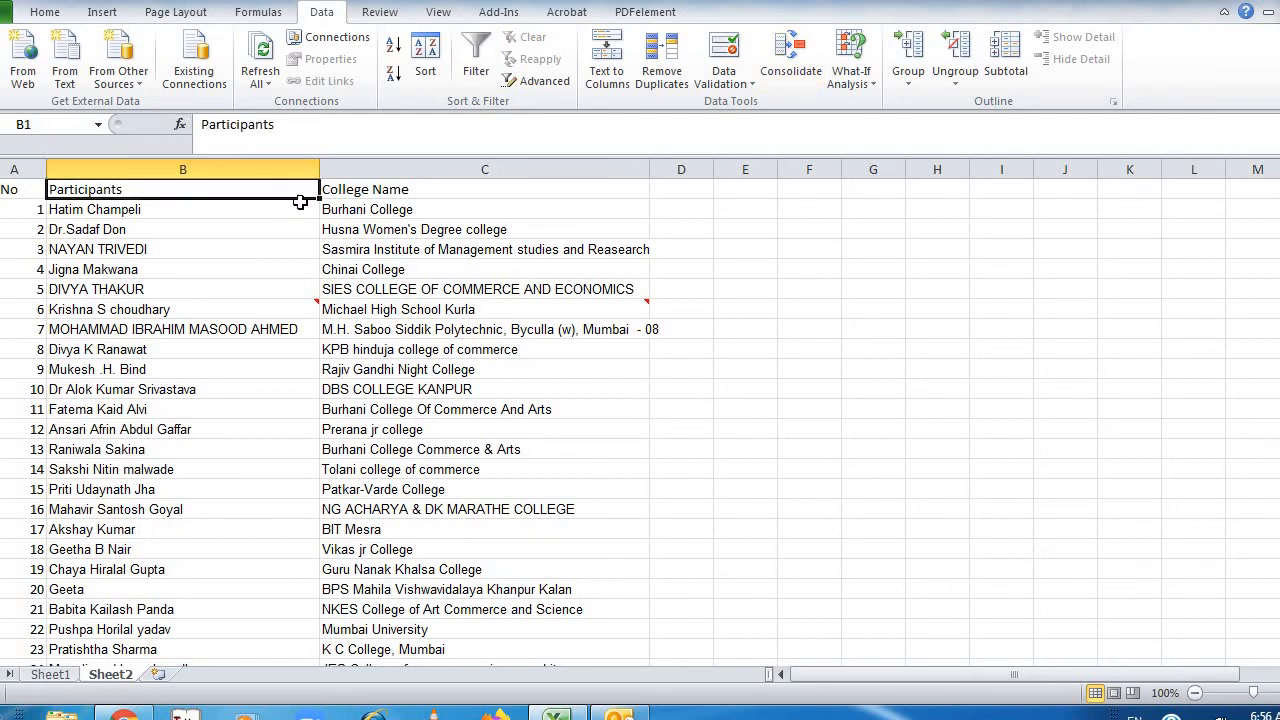
left_click(334, 189)
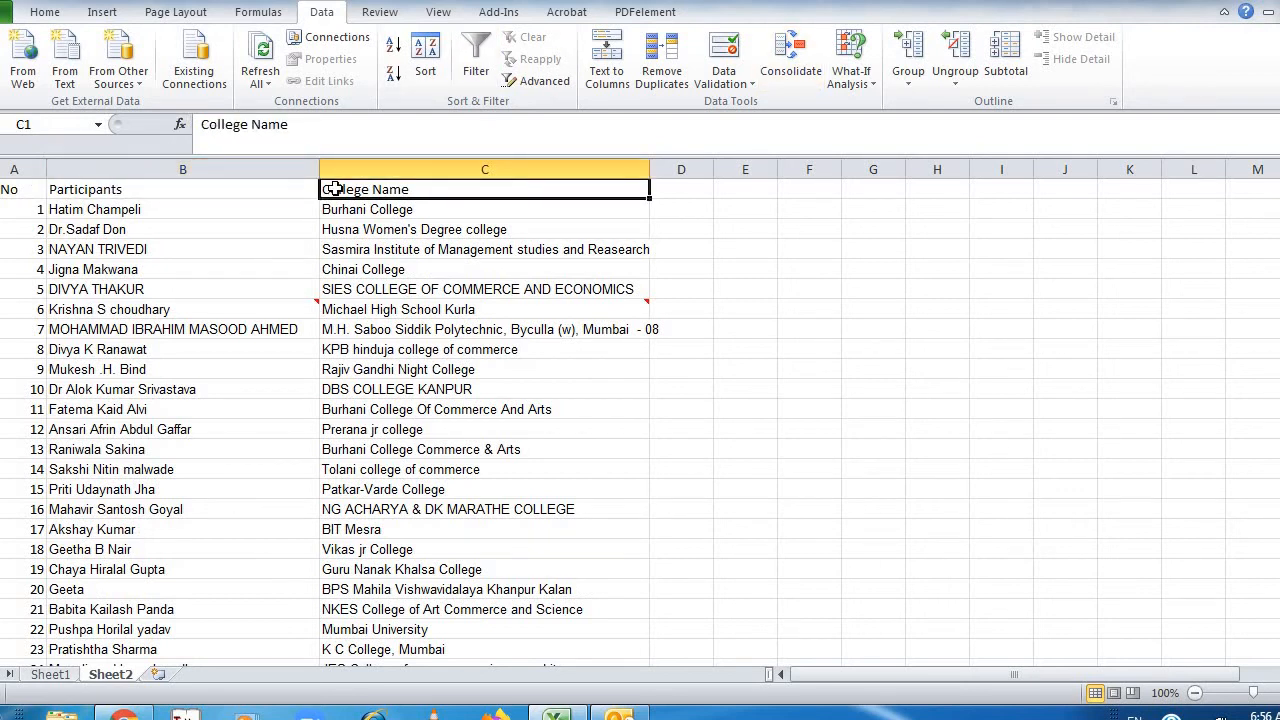
left_click(55, 203)
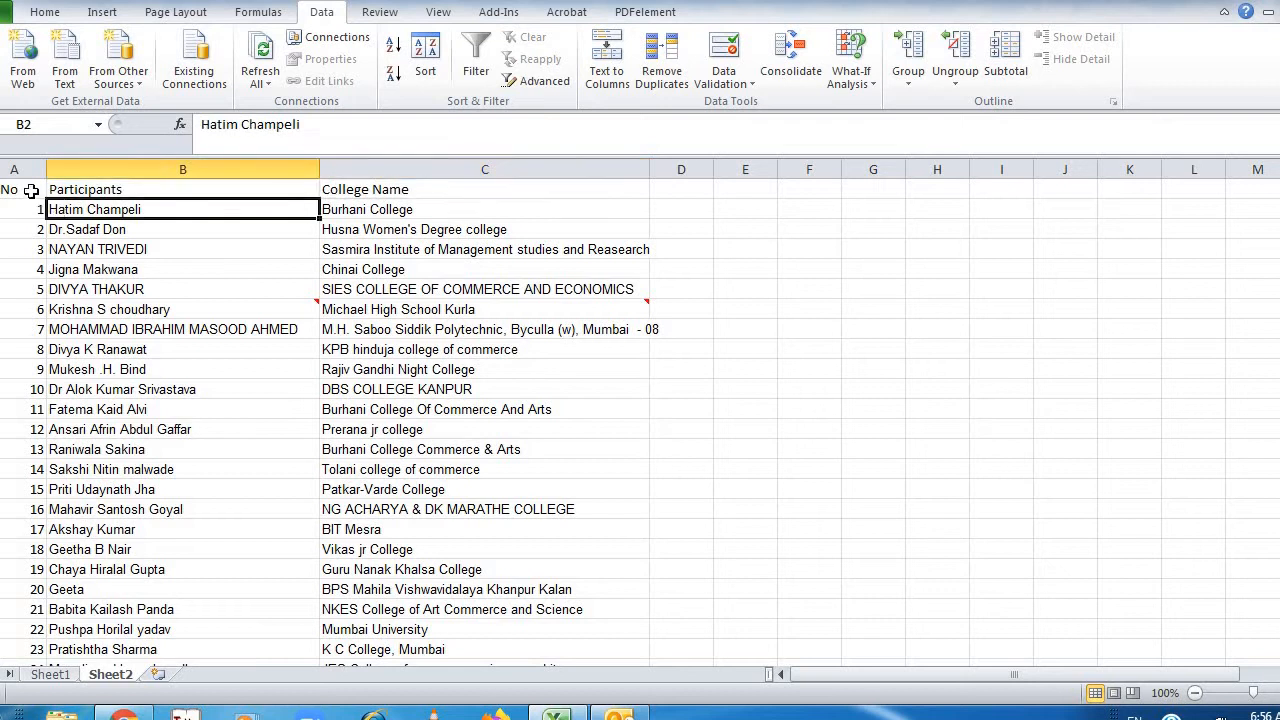
left_click(22, 187)
key("shift+Right")
key("shift+Right")
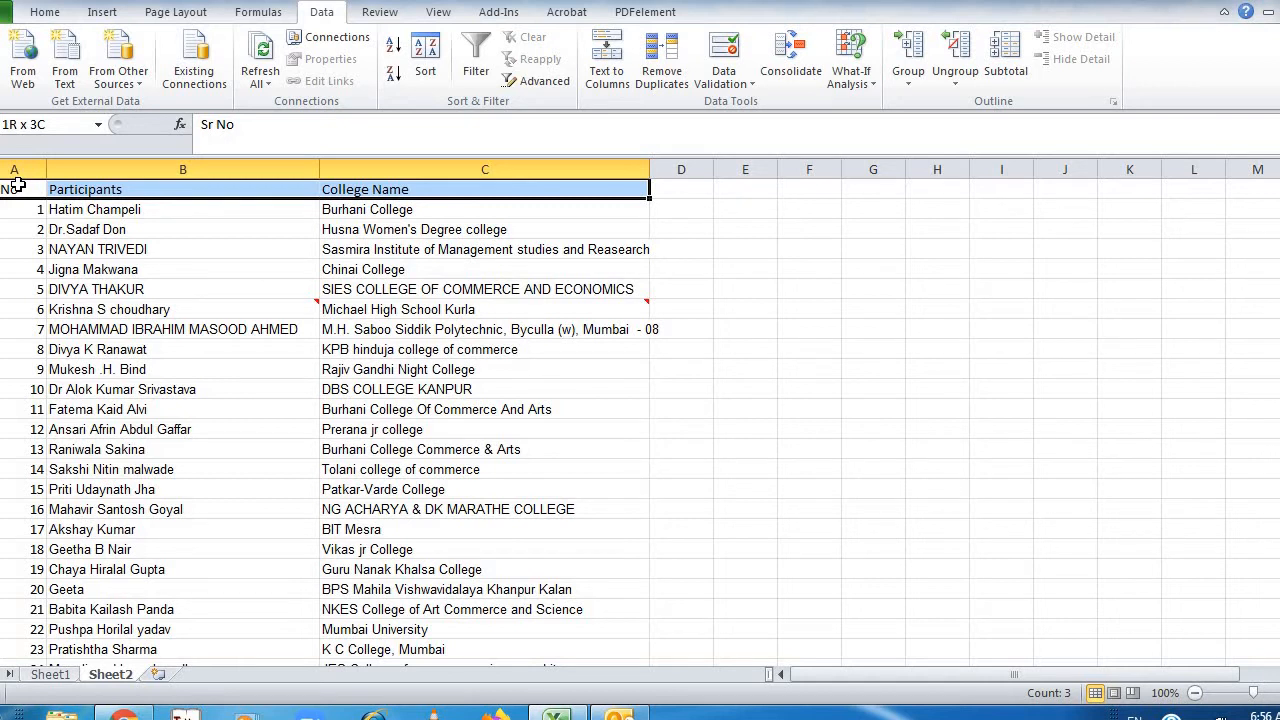
key("shift+Down")
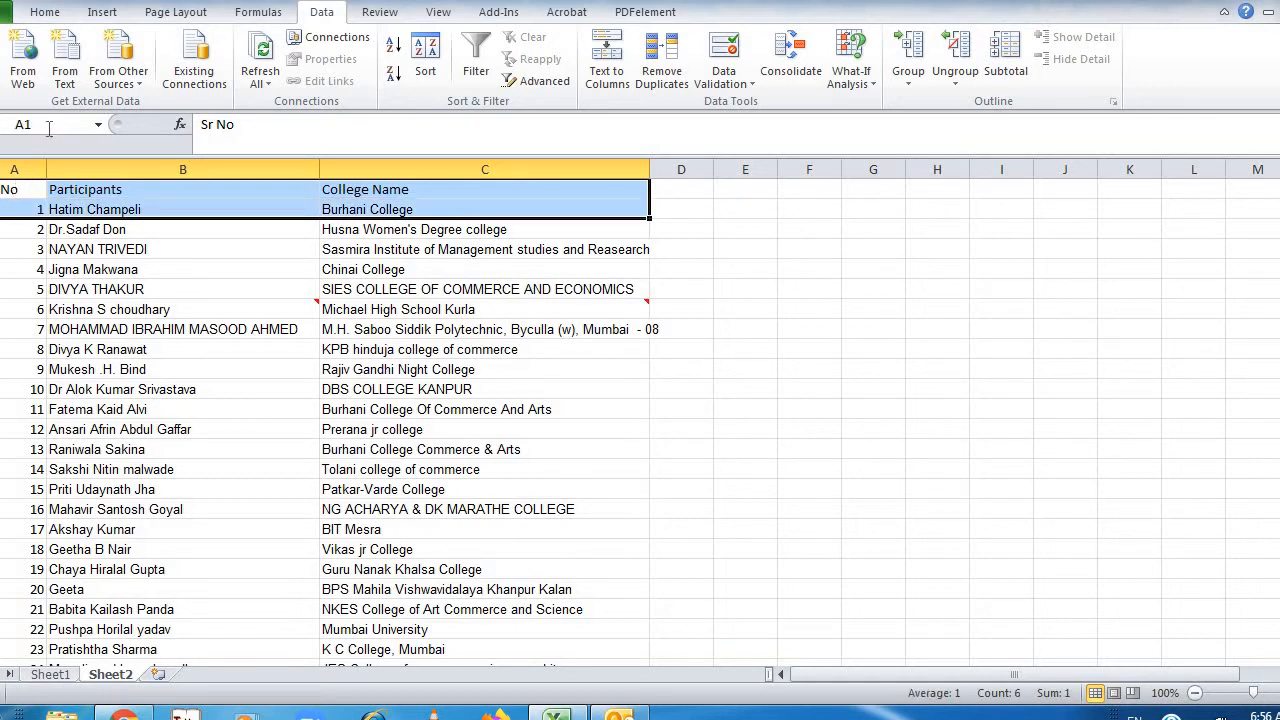
key("ctrl+shift+Down")
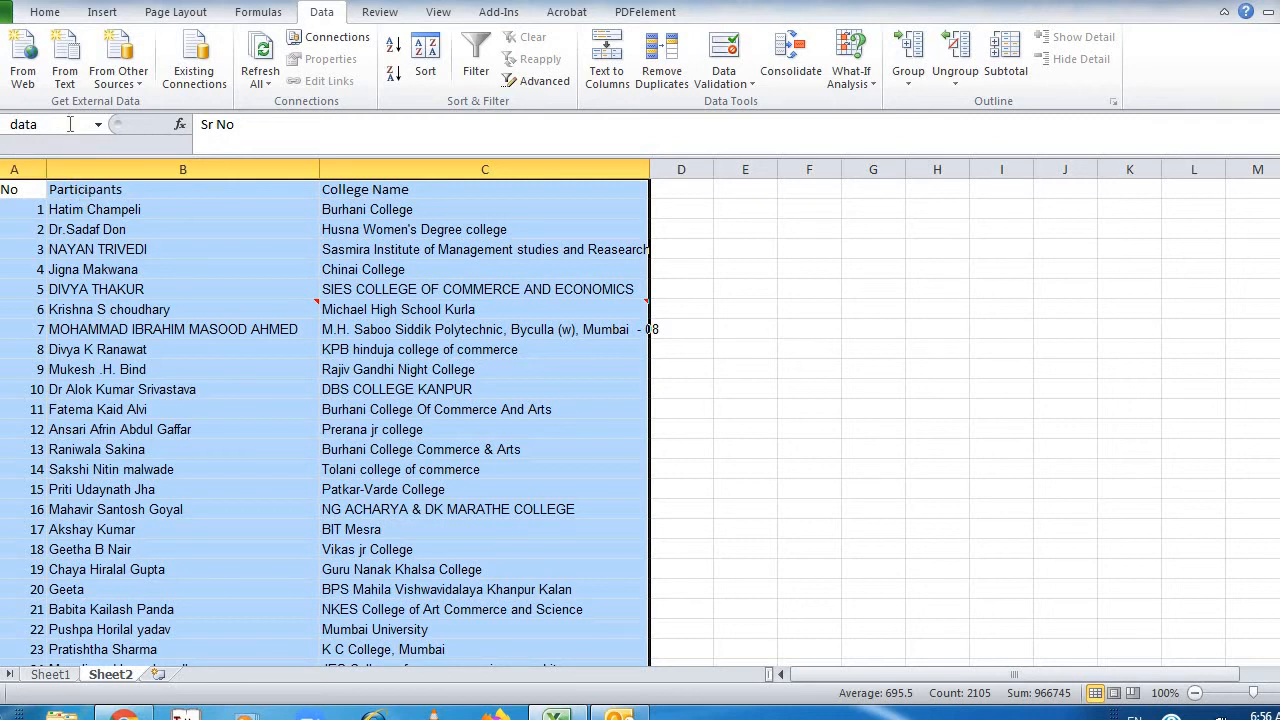
Go to the named range srno and to the named range data on Sheet2, and clear the selection
left_click(78, 250)
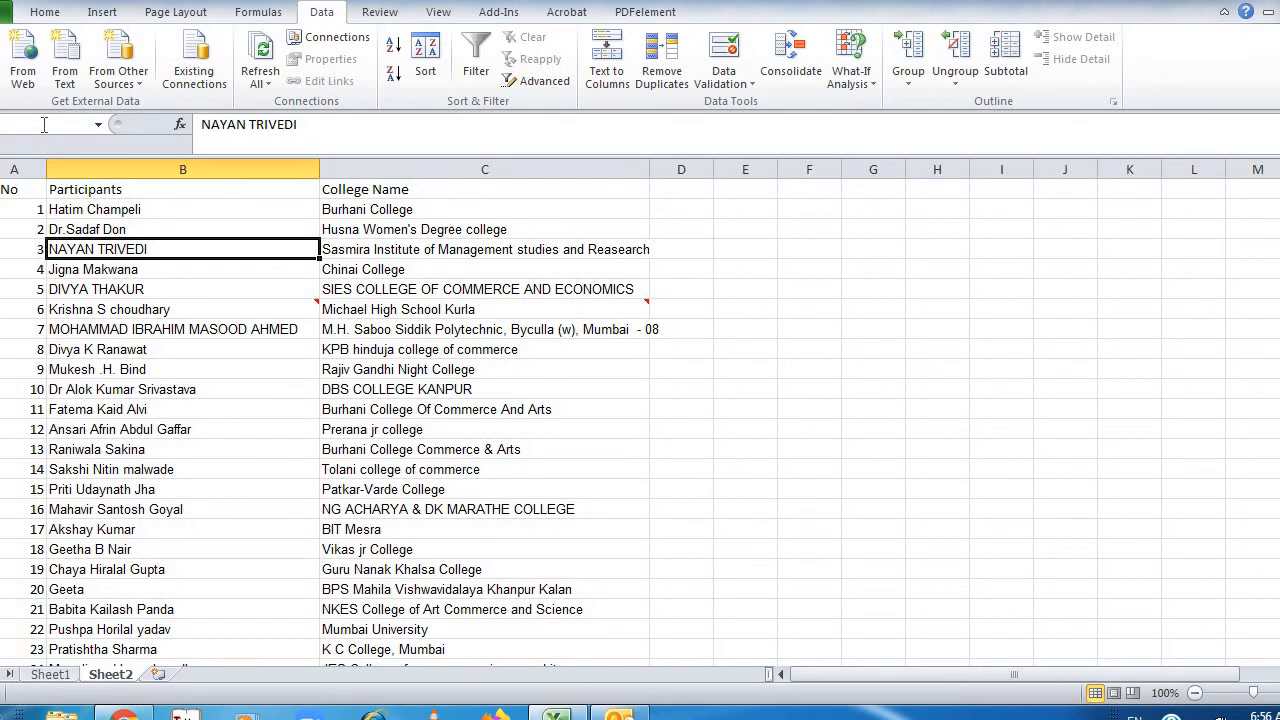
type("srno")
key("Return")
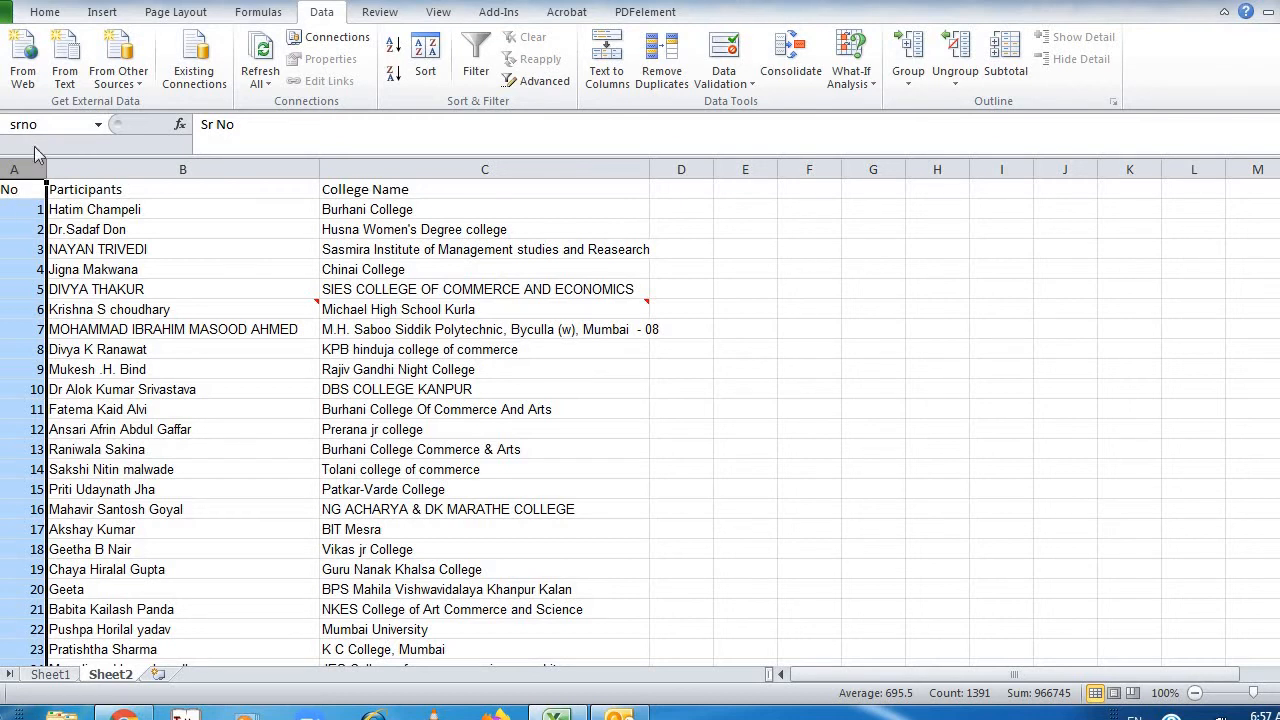
left_click(48, 117)
type("data")
key("Return")
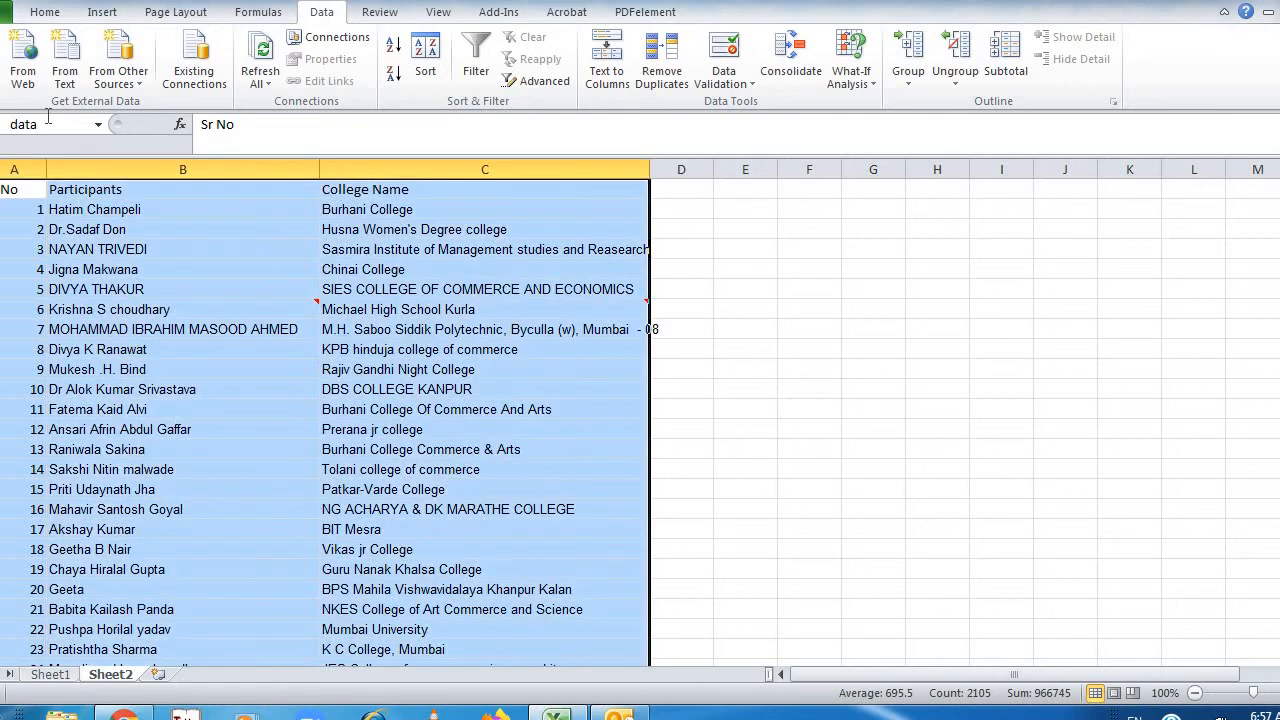
left_click(158, 345)
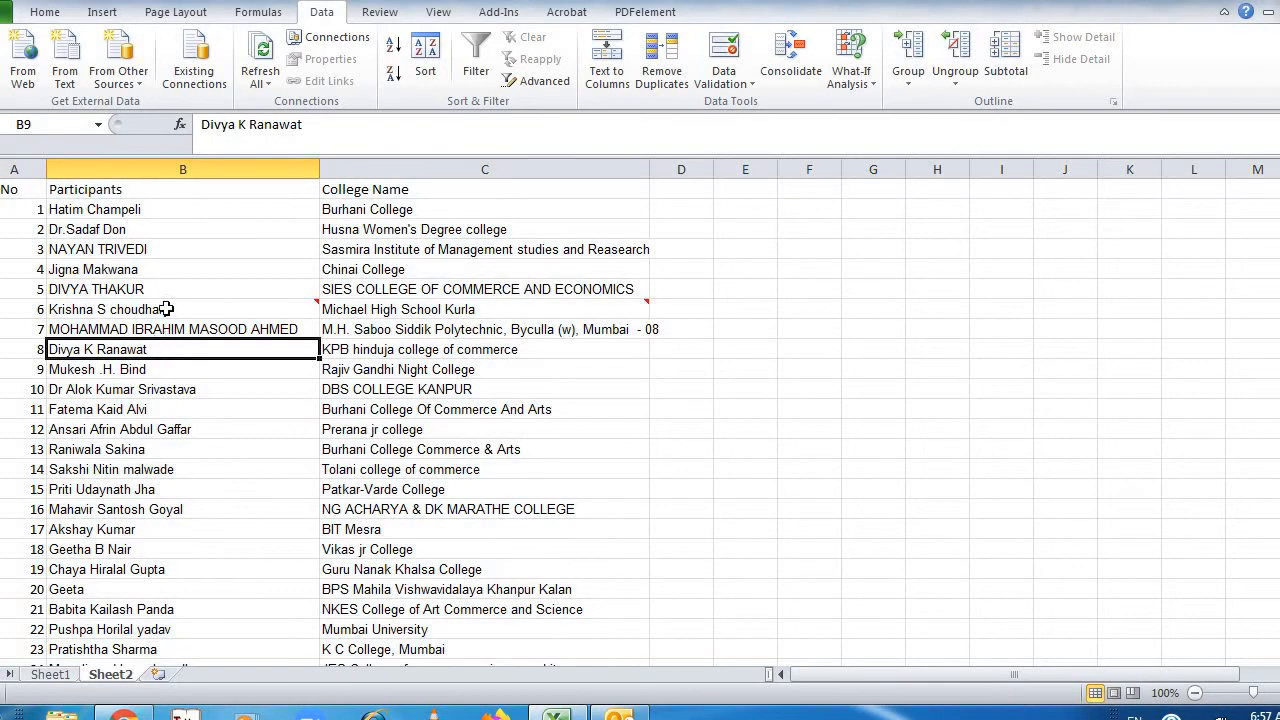
Return to Sheet1, choose Sr No from the list in cell O4, and delete the cell's content
left_click(52, 674)
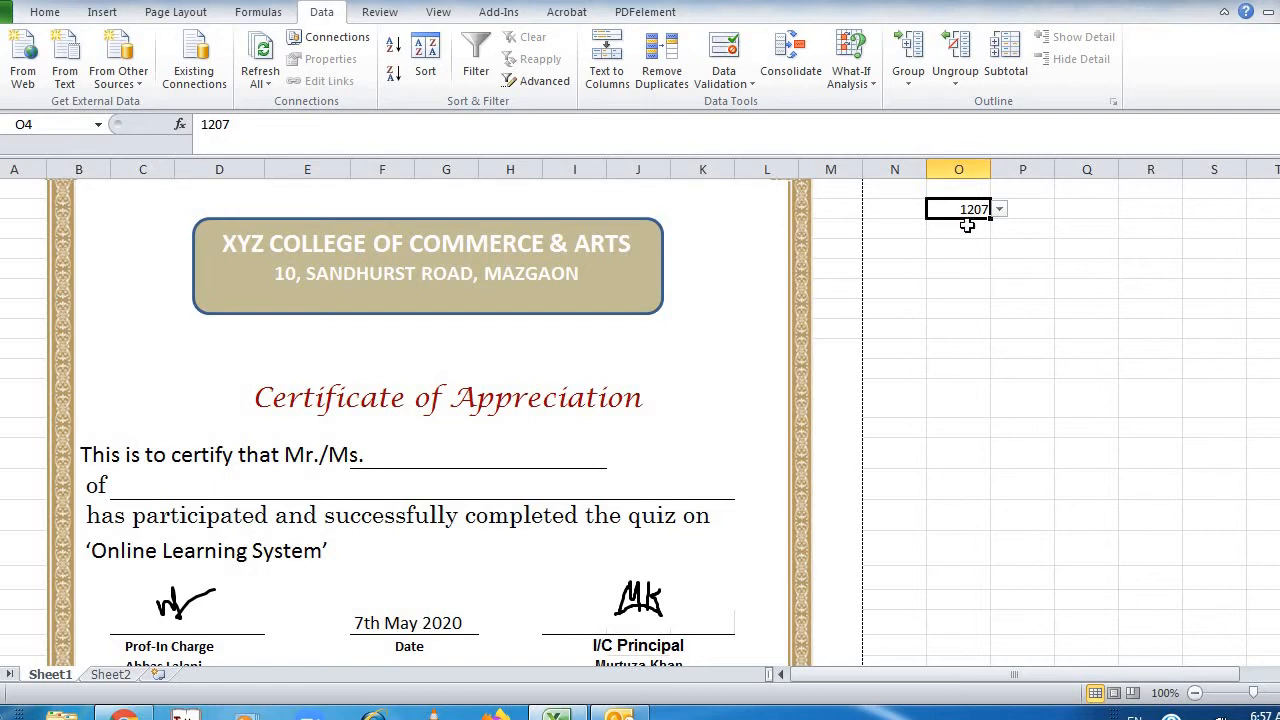
left_click(999, 209)
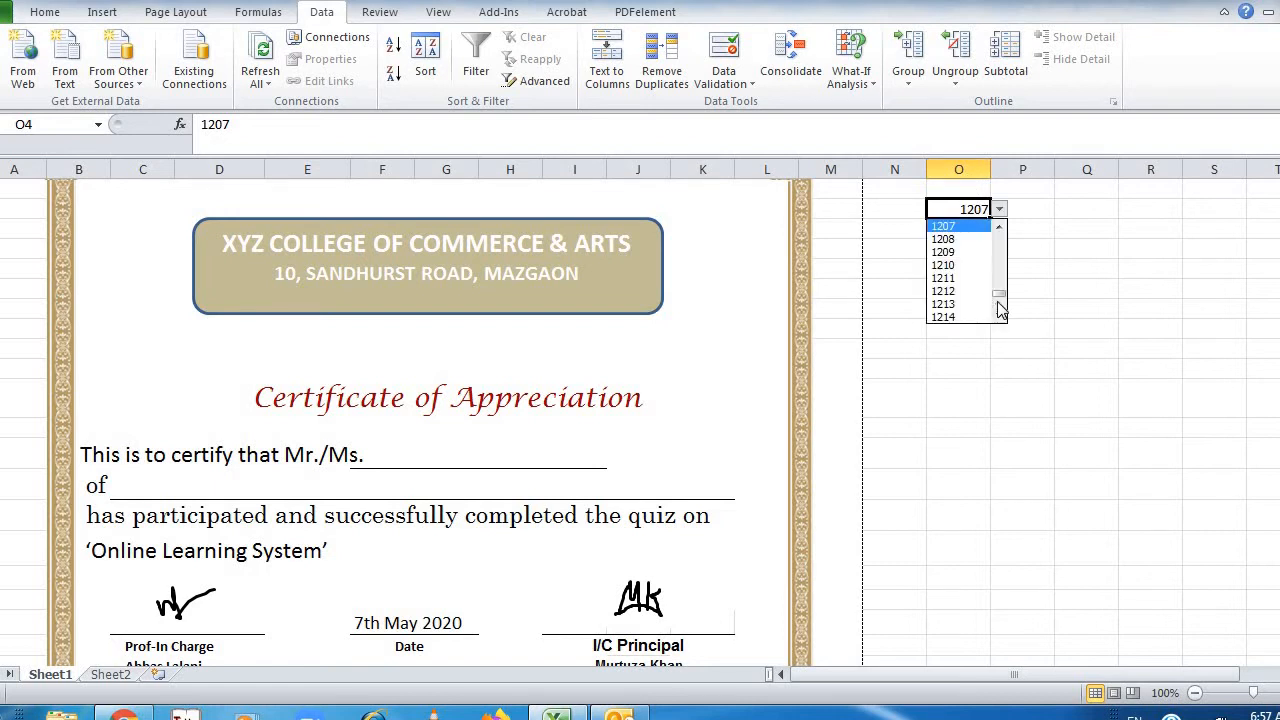
left_click_drag(999, 302, 1003, 219)
left_click(961, 229)
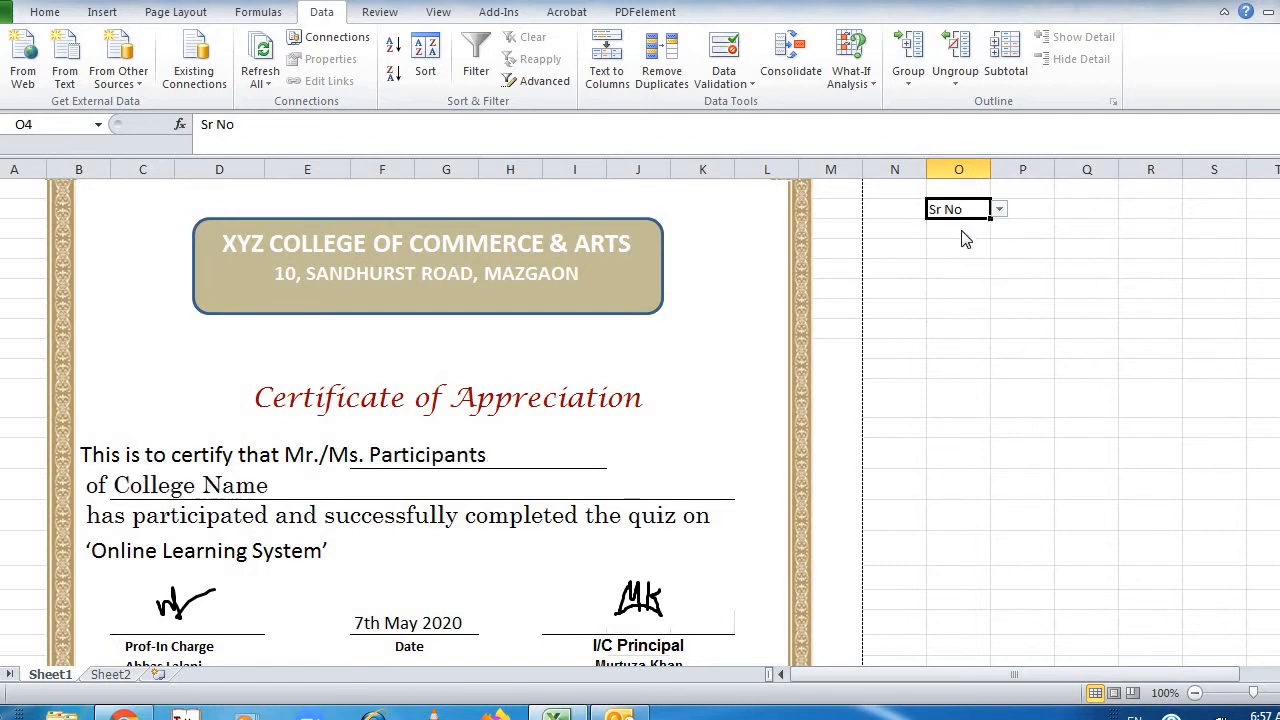
left_click(960, 230)
left_click(950, 210)
key("shift+Right")
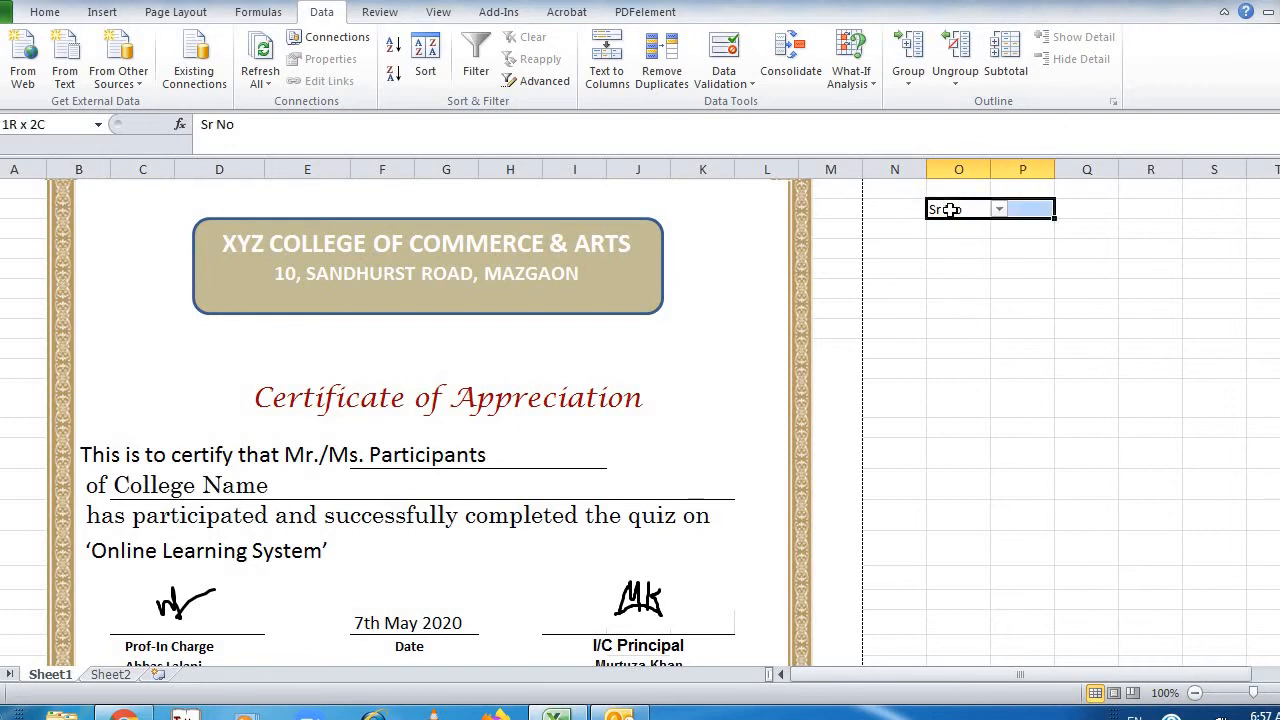
key("Delete")
left_click(952, 209)
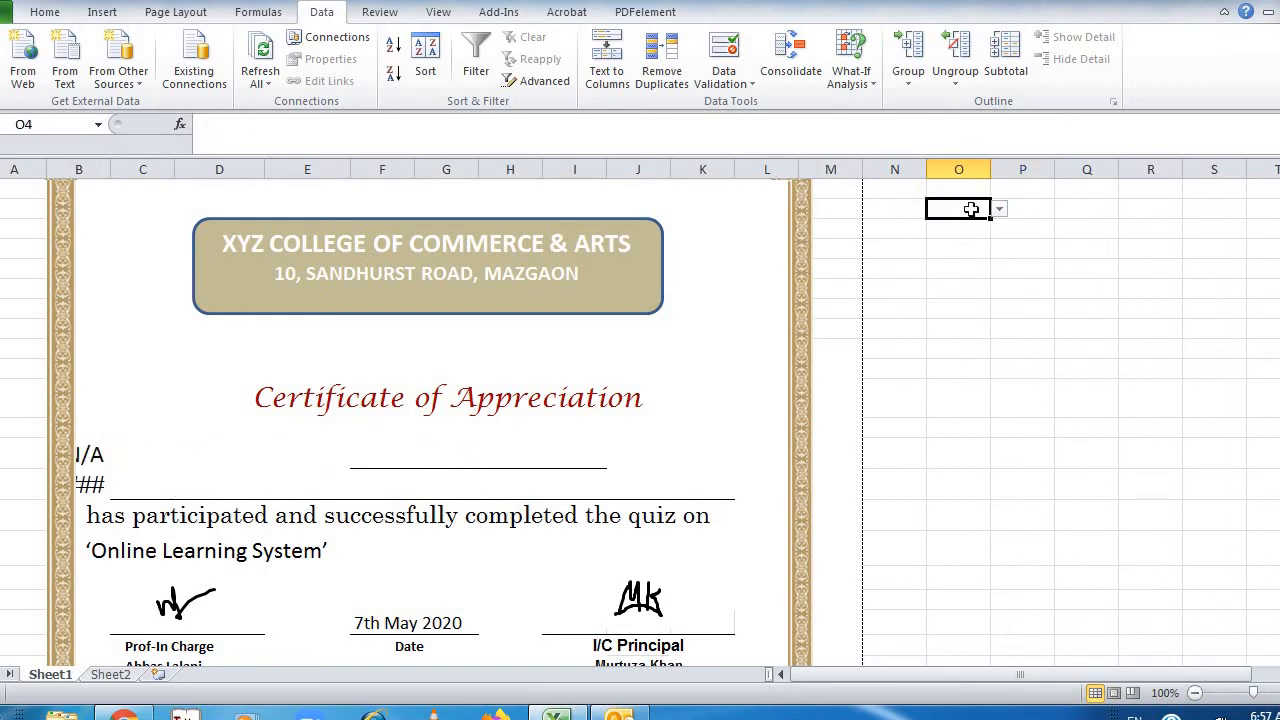
Remove all data validation settings from cell O4
left_click(724, 78)
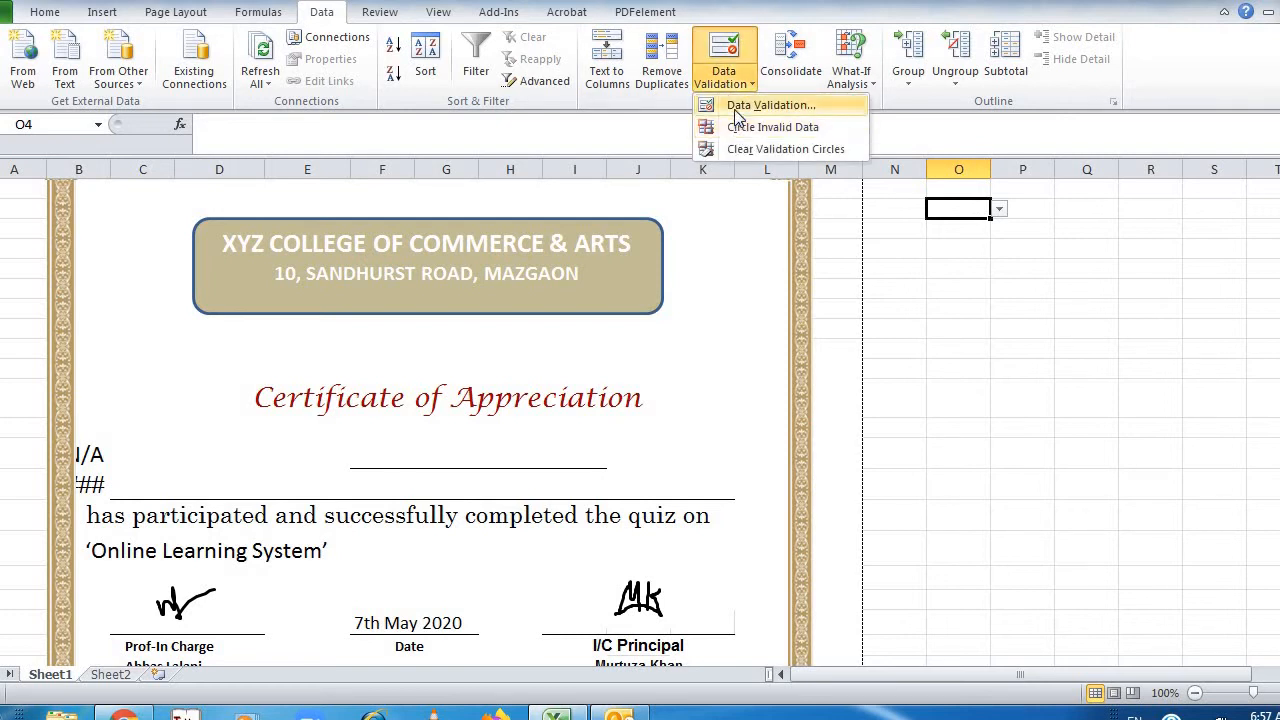
left_click(748, 105)
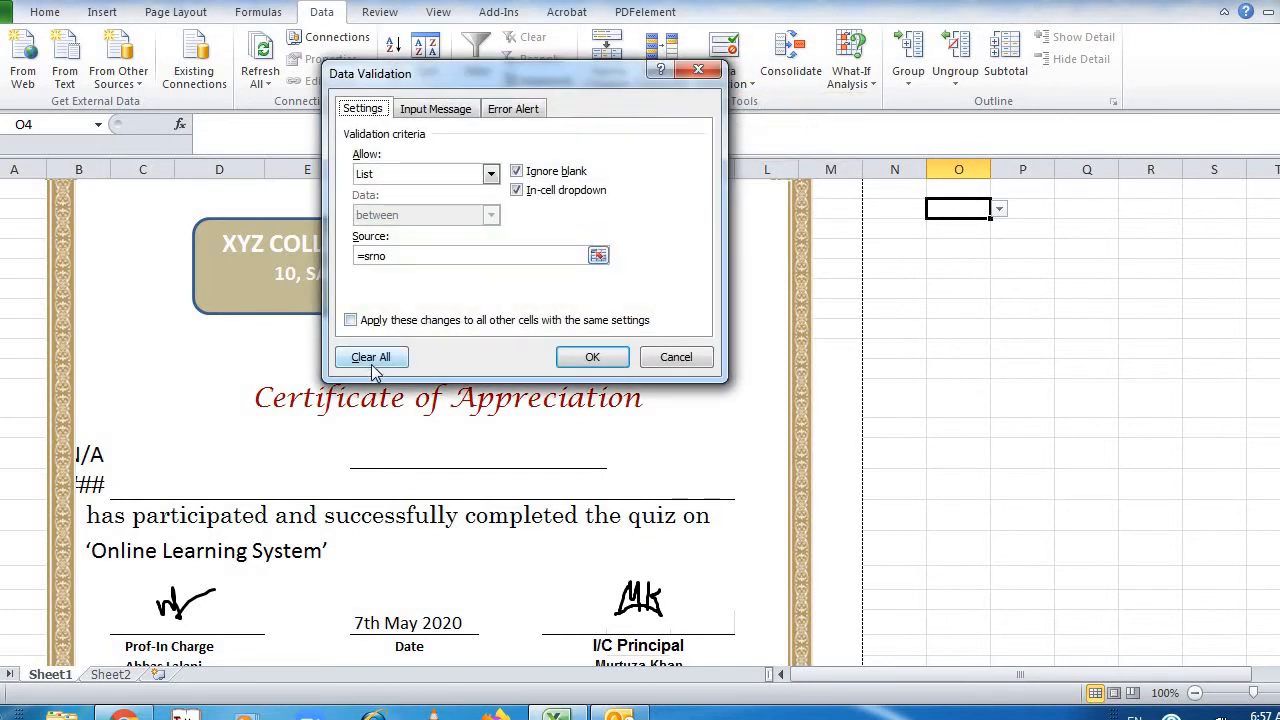
left_click(372, 358)
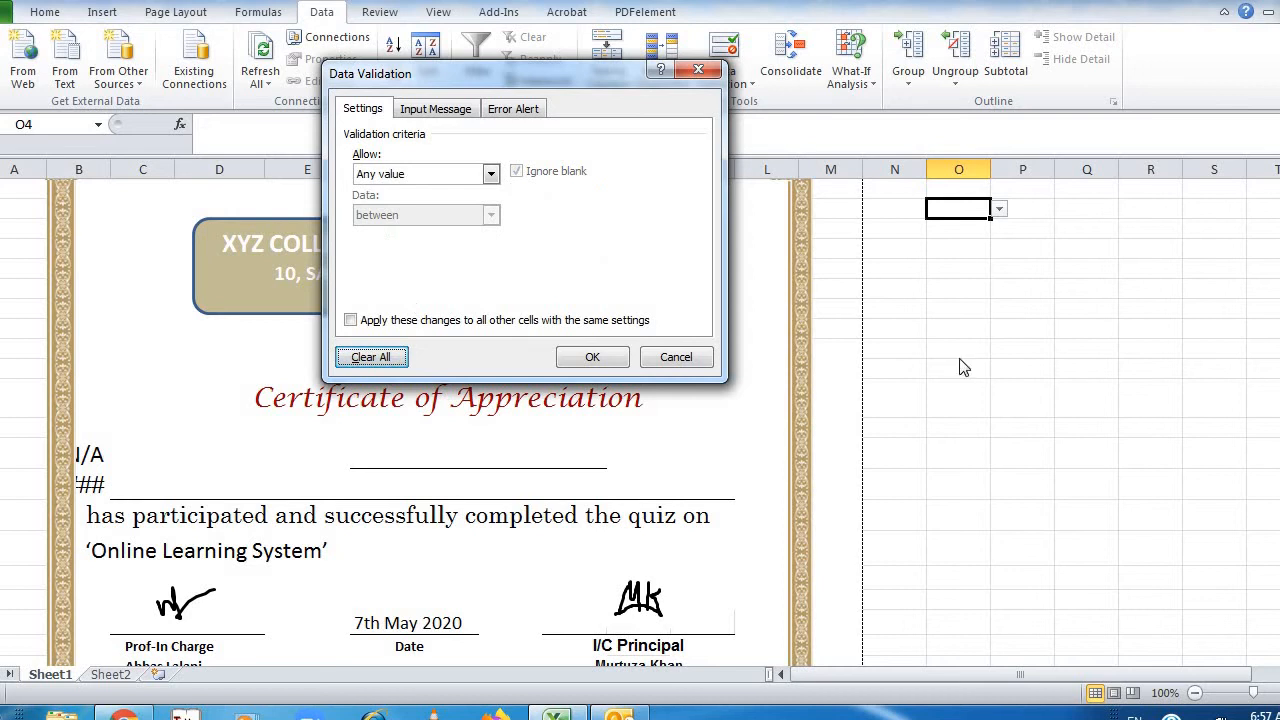
left_click(590, 357)
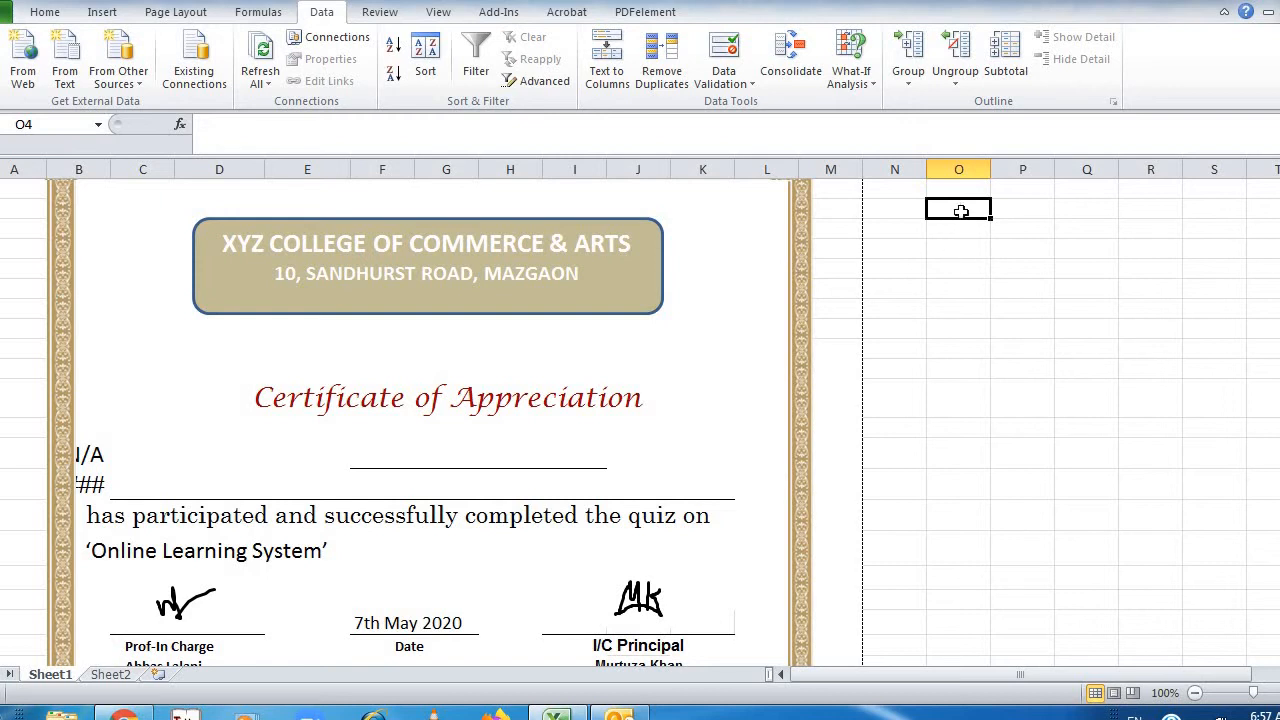
Add data validation to cell O4 that allows a List with the source =srno
left_click(752, 86)
left_click(757, 104)
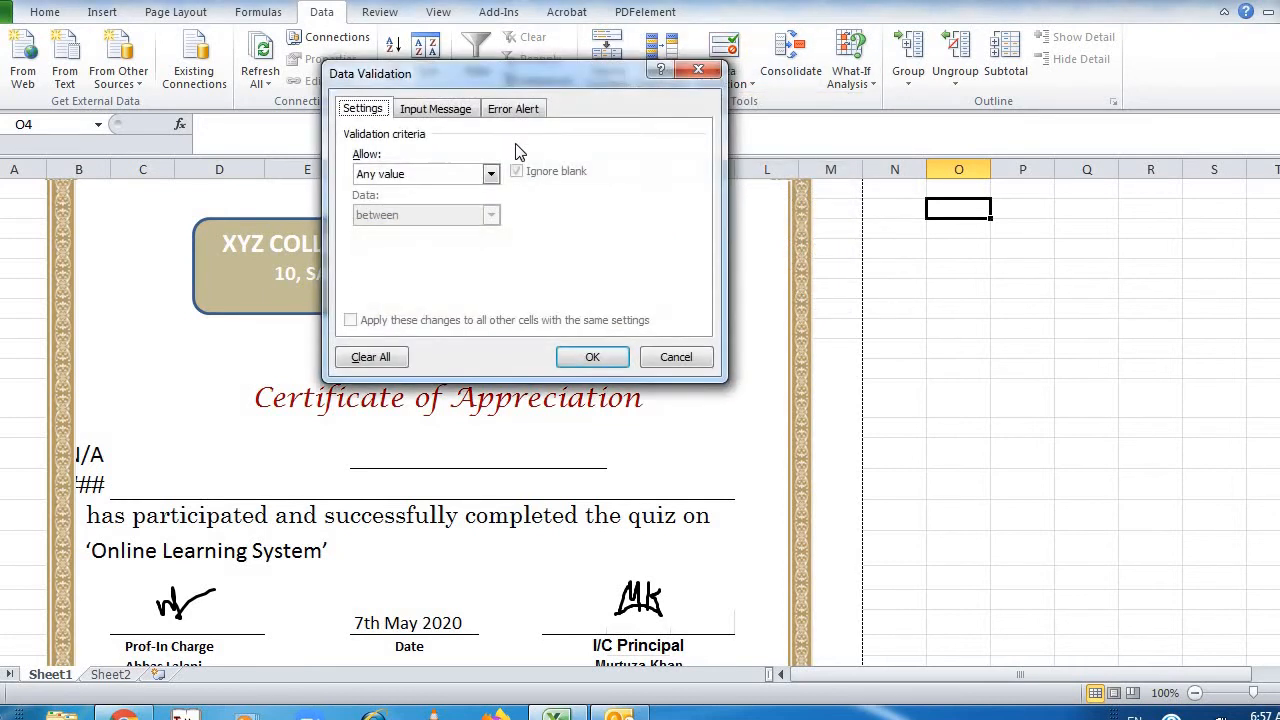
left_click(491, 174)
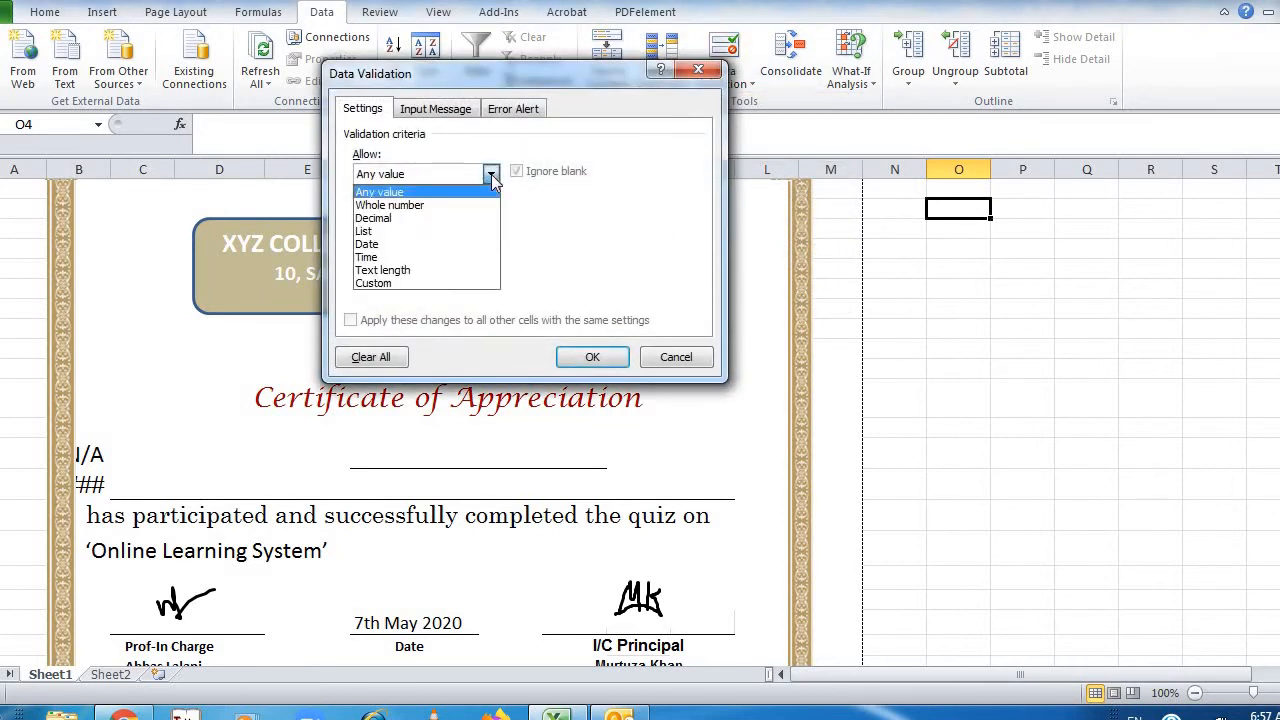
left_click(437, 235)
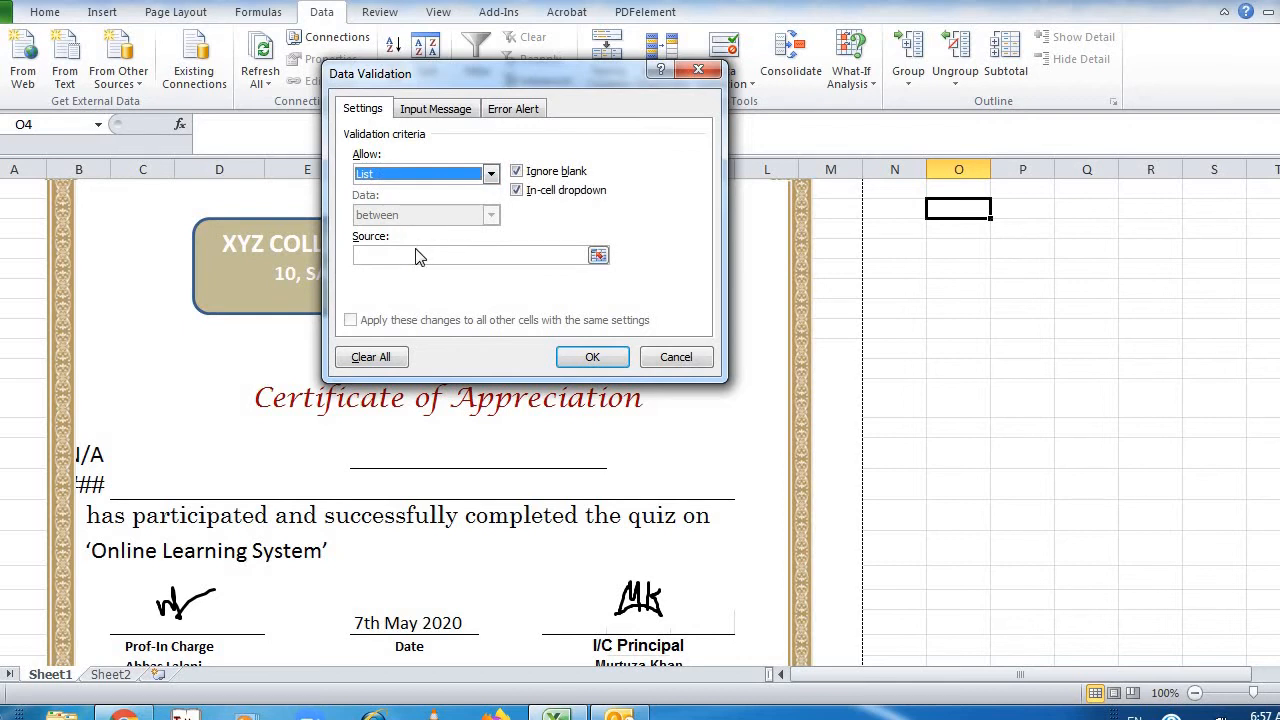
left_click(418, 255)
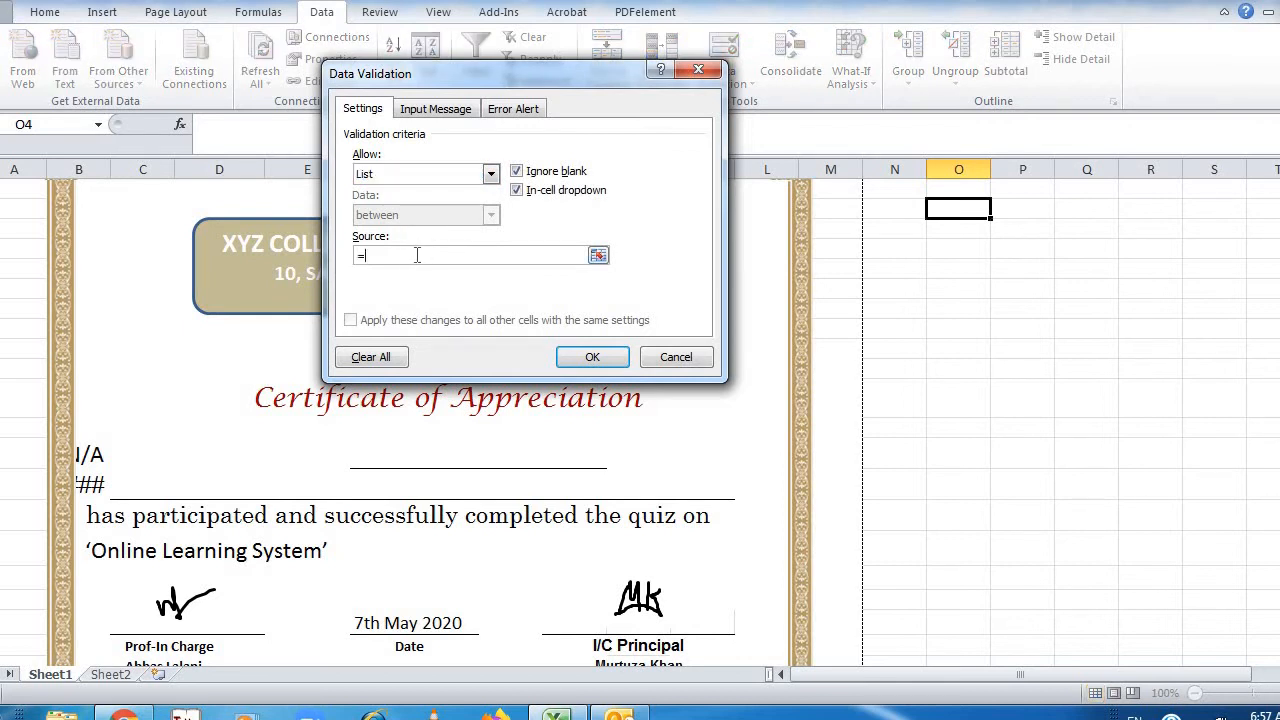
type("=srno")
left_click(584, 357)
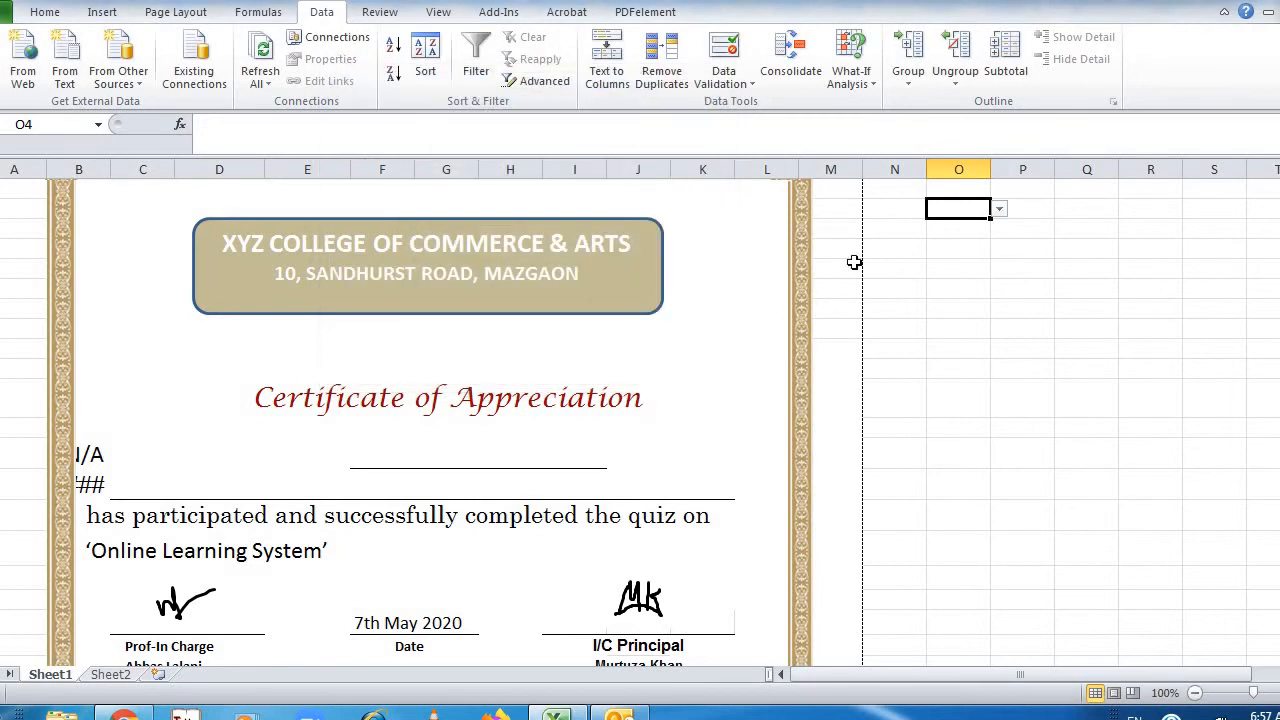
Set the serial number in cell O4 to 2, then to 5, using its validation list
left_click(999, 210)
left_click(949, 252)
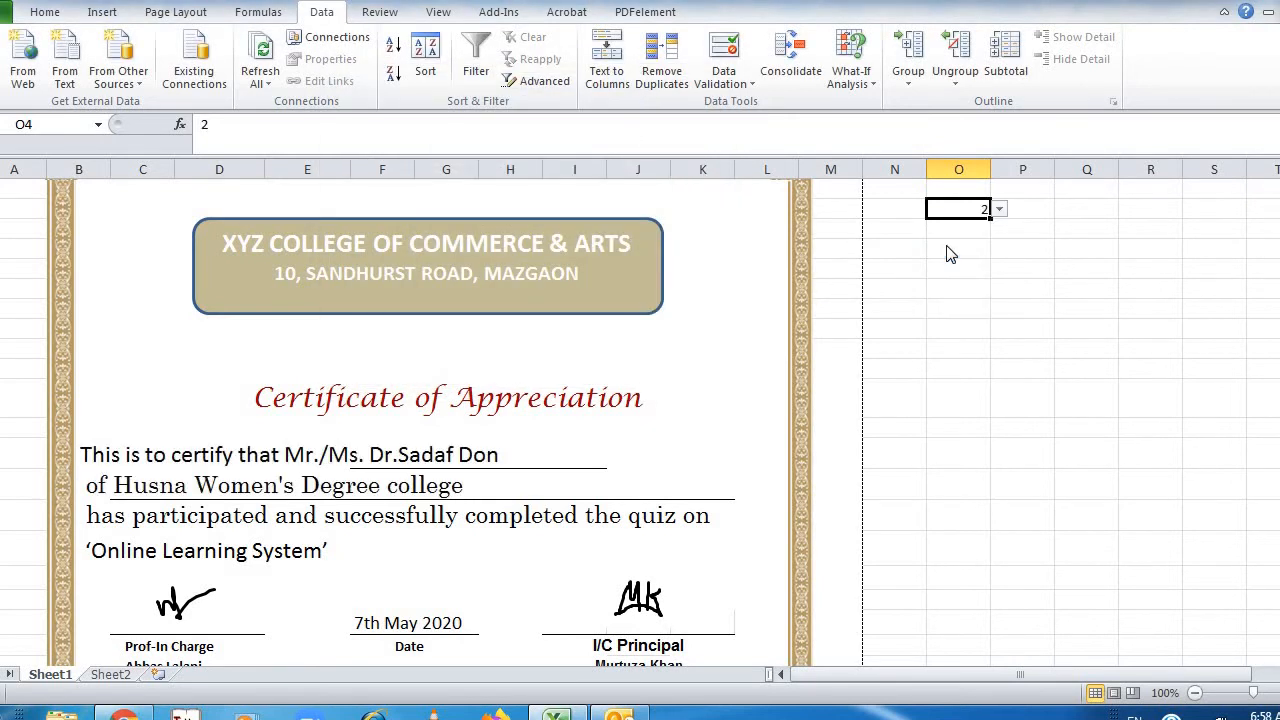
left_click(999, 211)
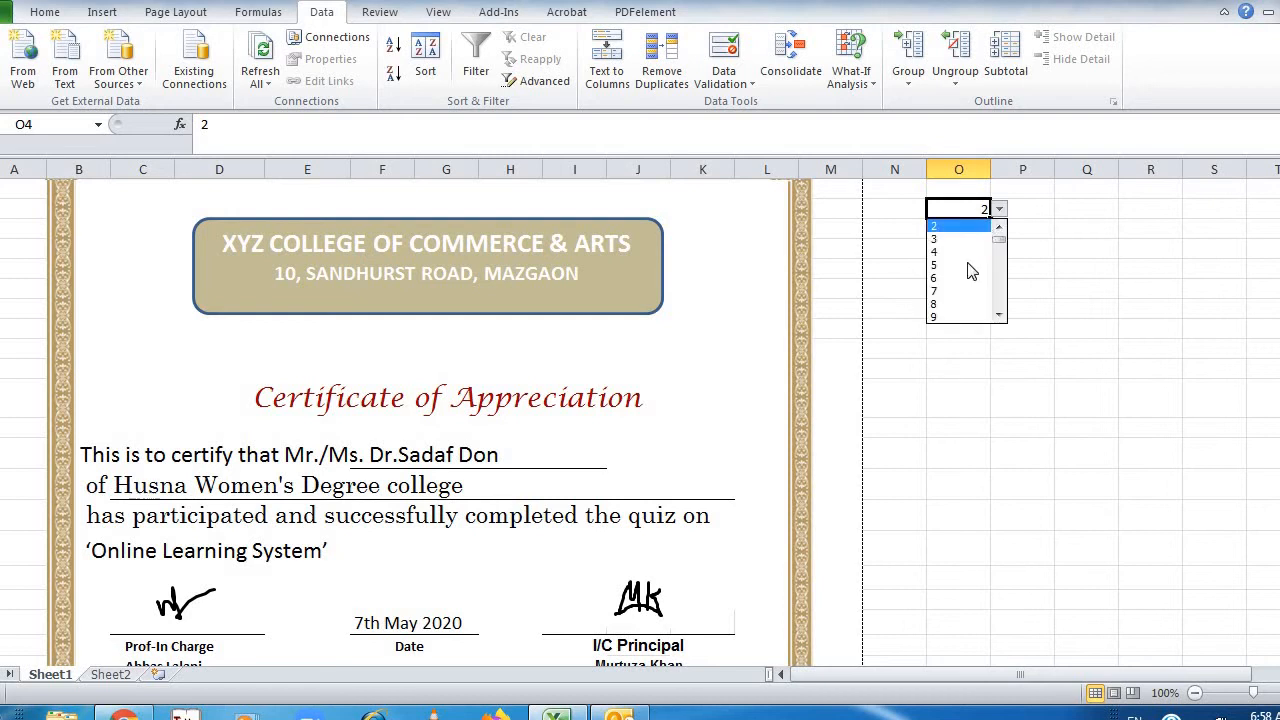
left_click(969, 263)
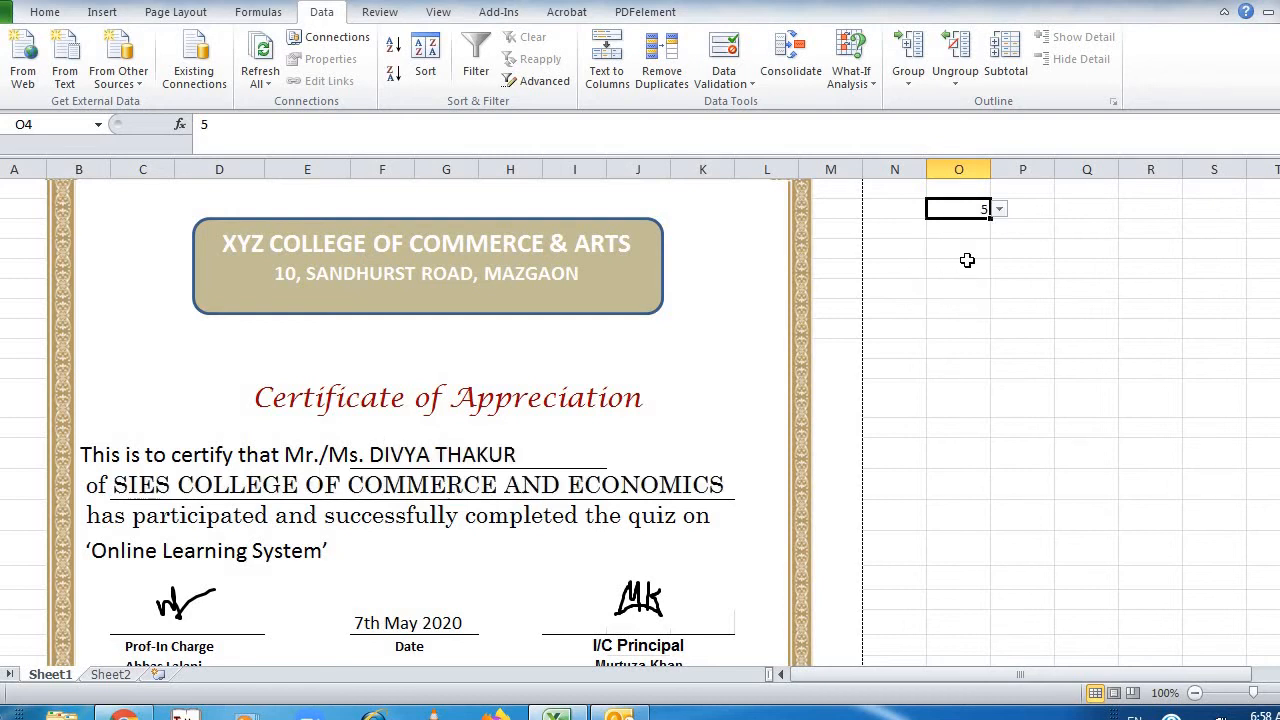
left_click(999, 211)
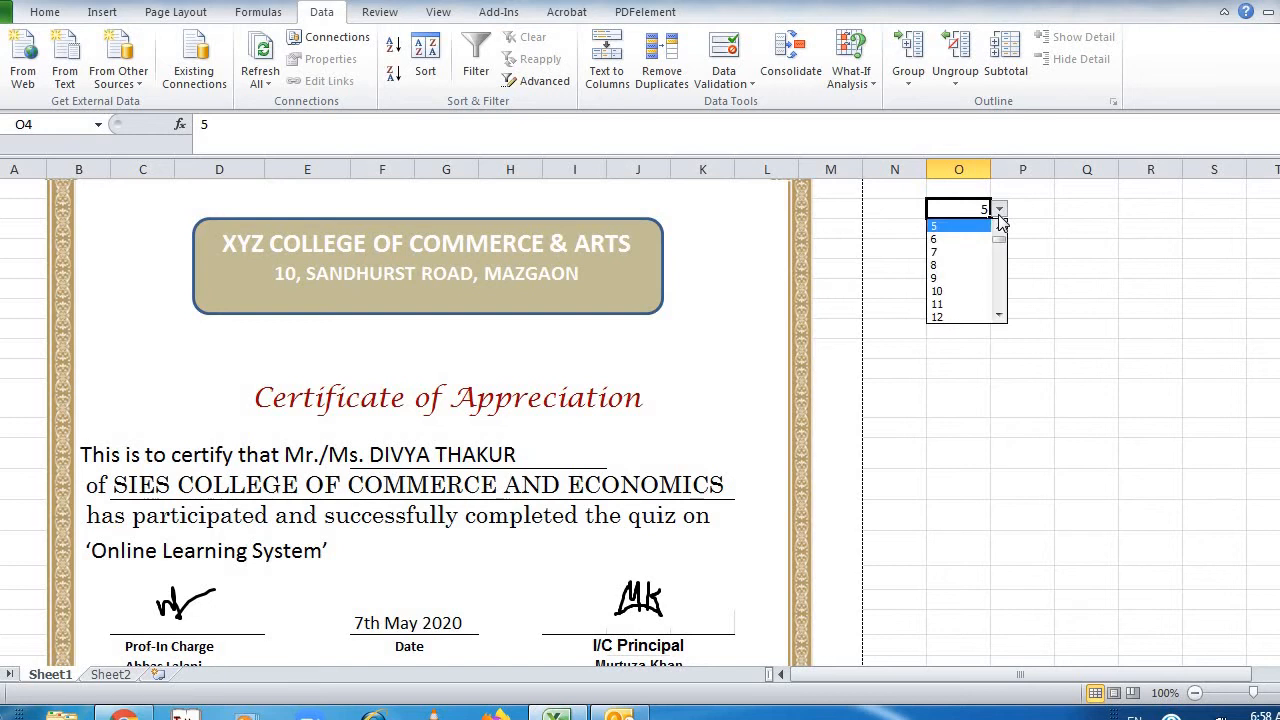
key("Escape")
Examine the VLOOKUP formula in certificate cell B15, highlighting its &VLOOKUP part, and open Sheet2 to see the source data
left_click(88, 457)
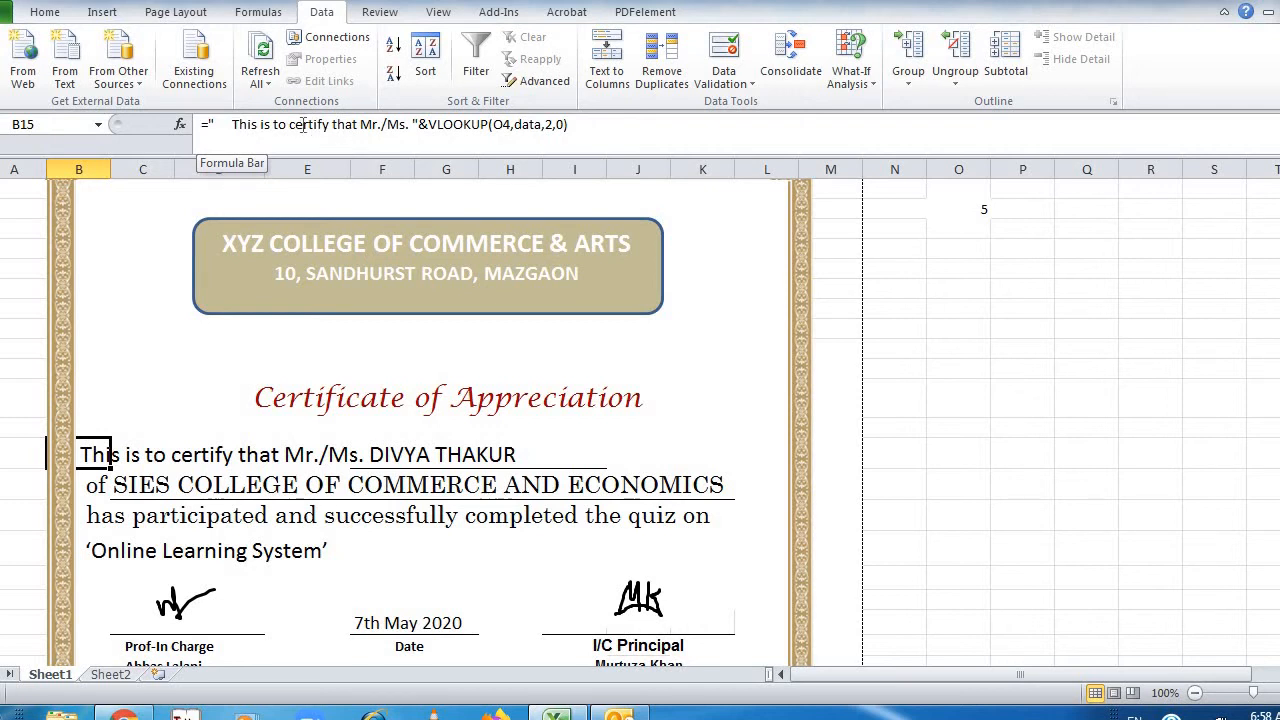
left_click(419, 124)
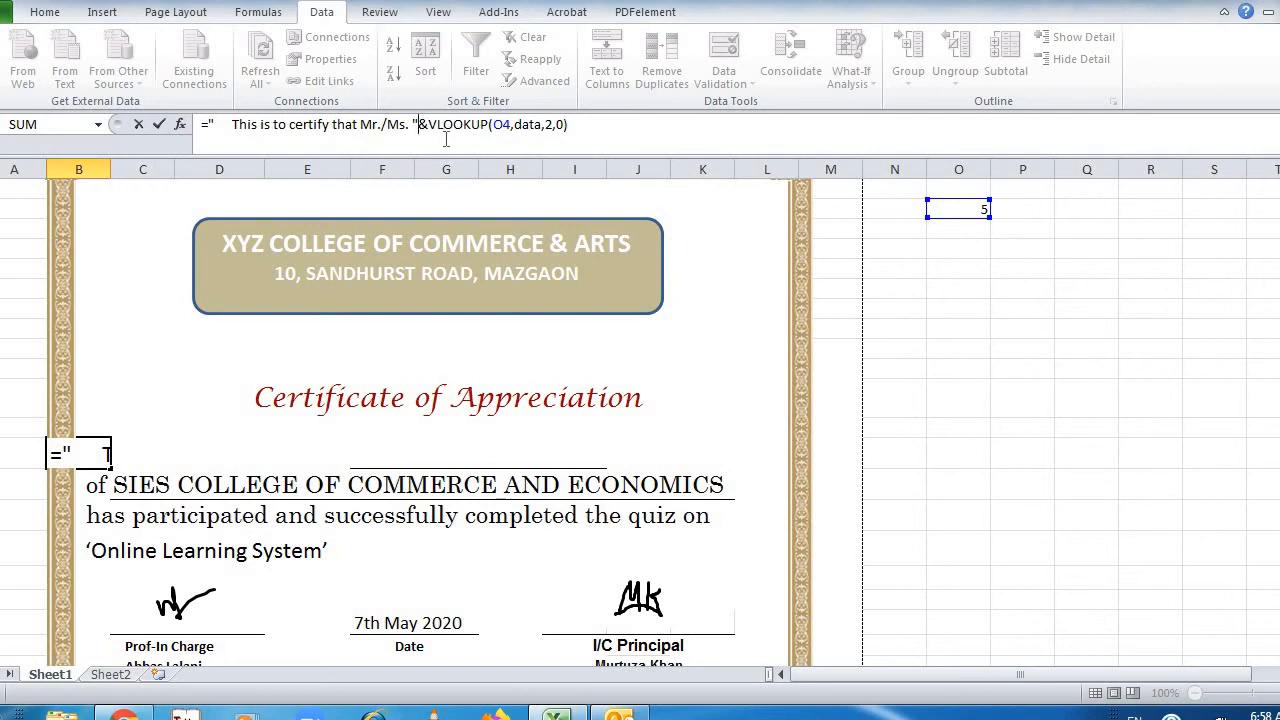
left_click_drag(419, 124, 445, 138)
key("shift+Right")
key("shift+Right")
key("shift+Right")
key("shift+Right")
key("shift+Right")
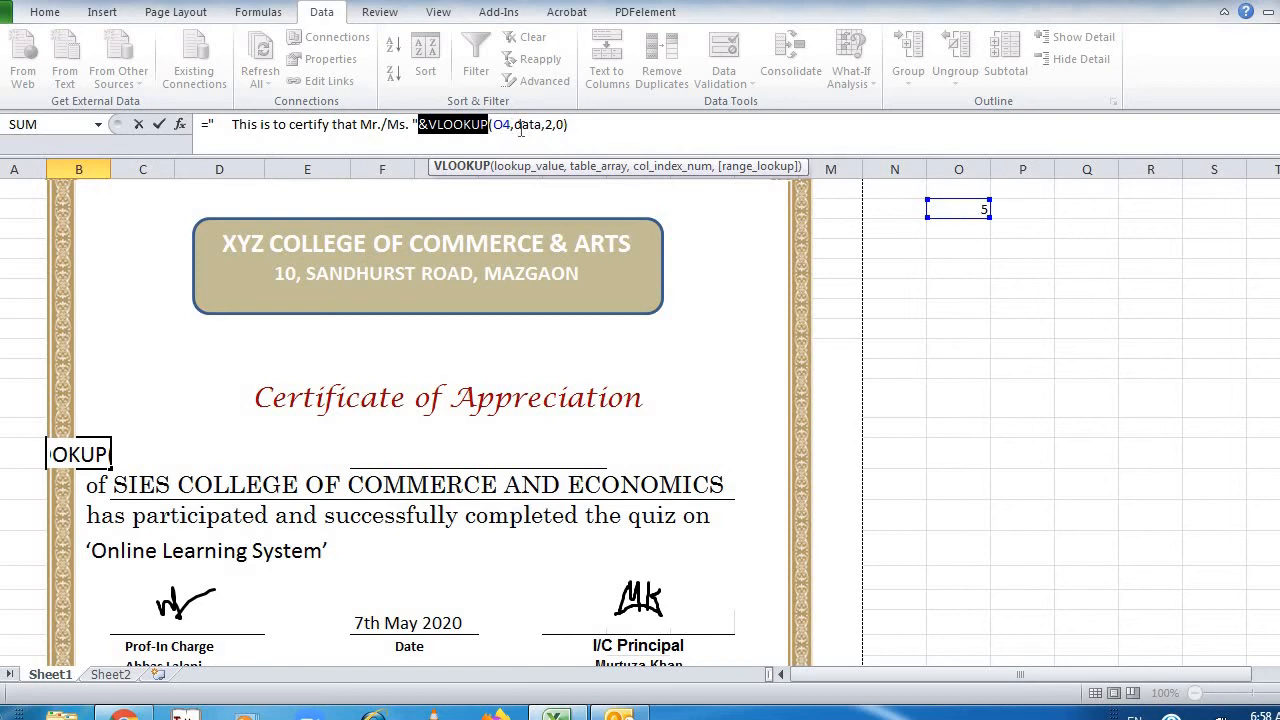
left_click(106, 675)
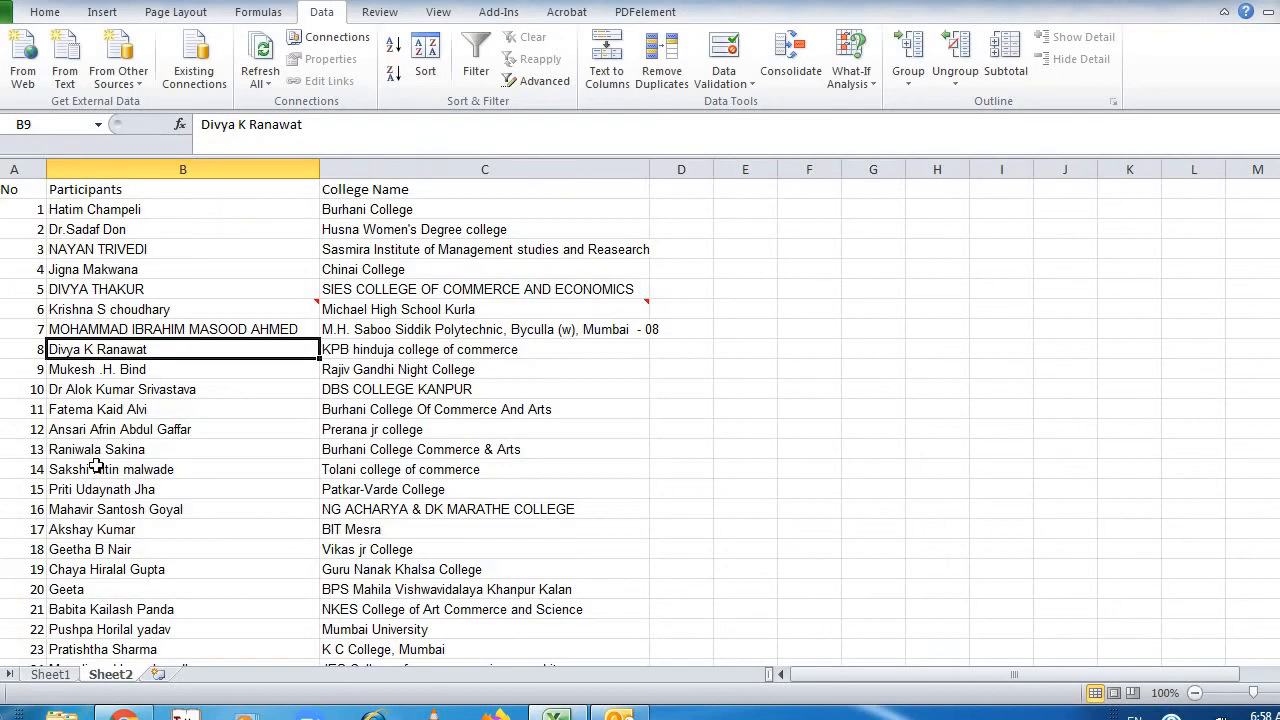
Examine the Participants and College Name columns on Sheet2 against the certificate's VLOOKUP formulas on Sheet1, inspecting the college formula in cell B16
left_click(92, 209)
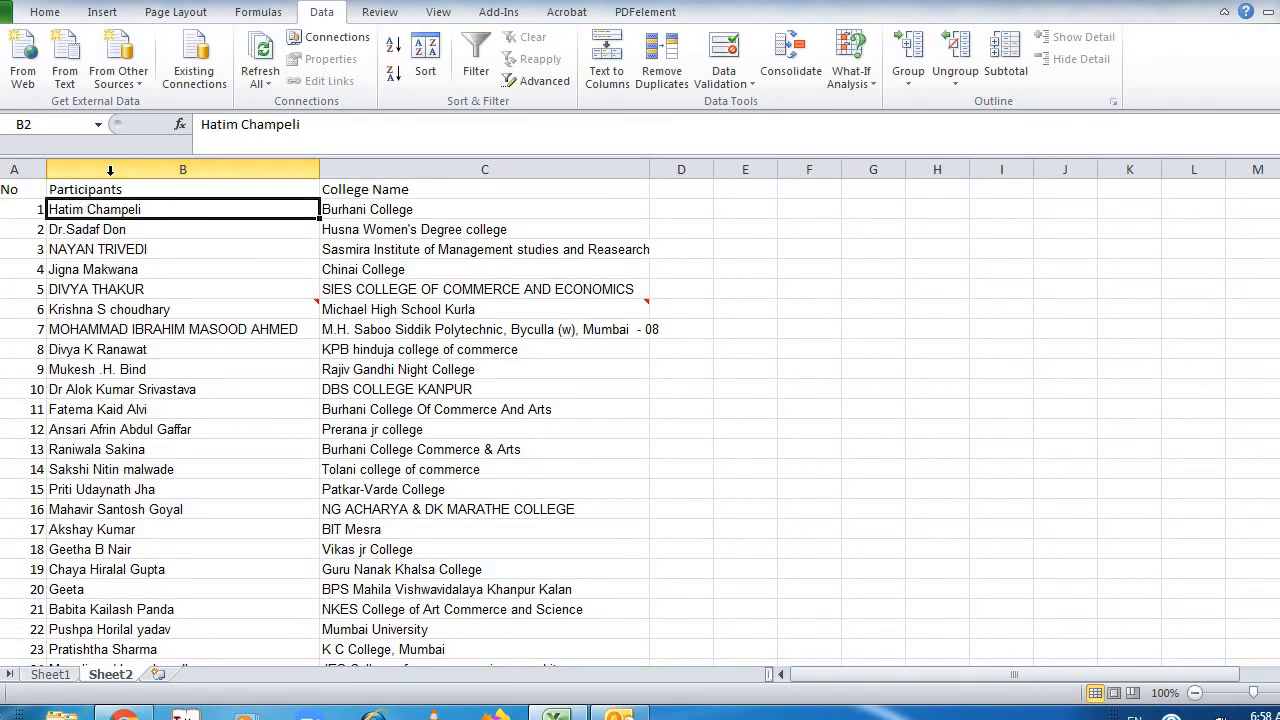
left_click(50, 675)
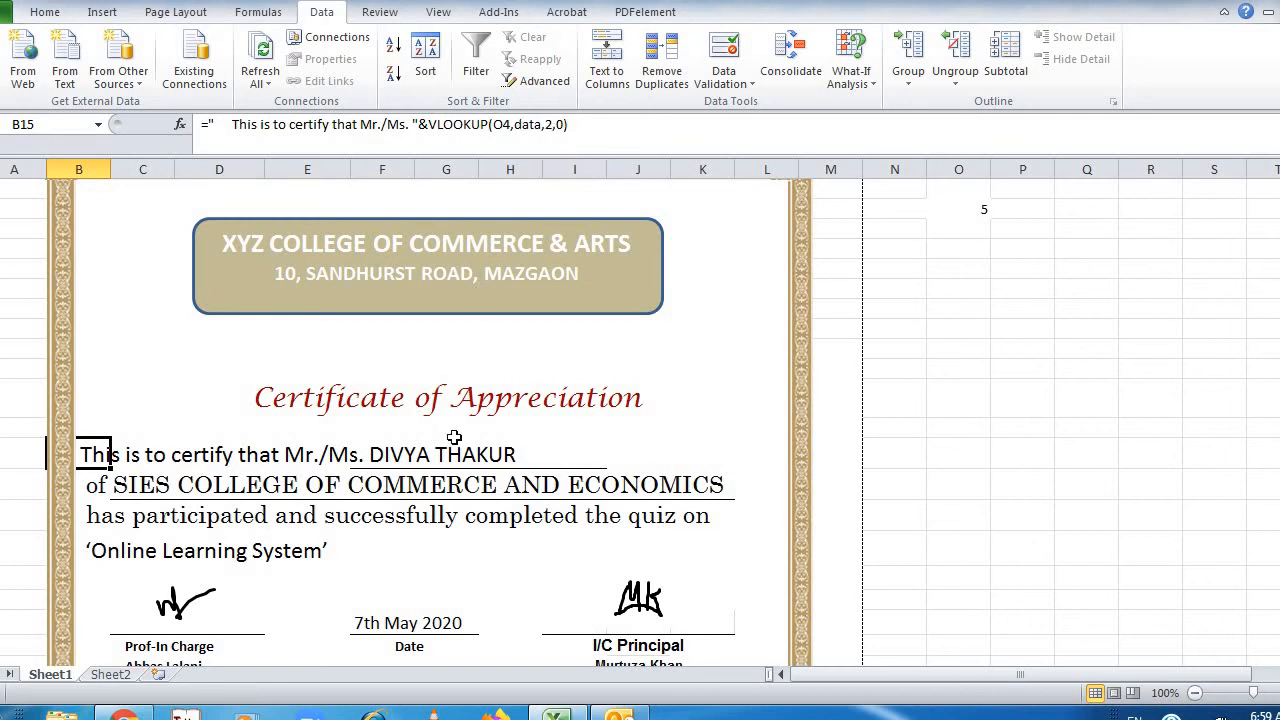
left_click(89, 485)
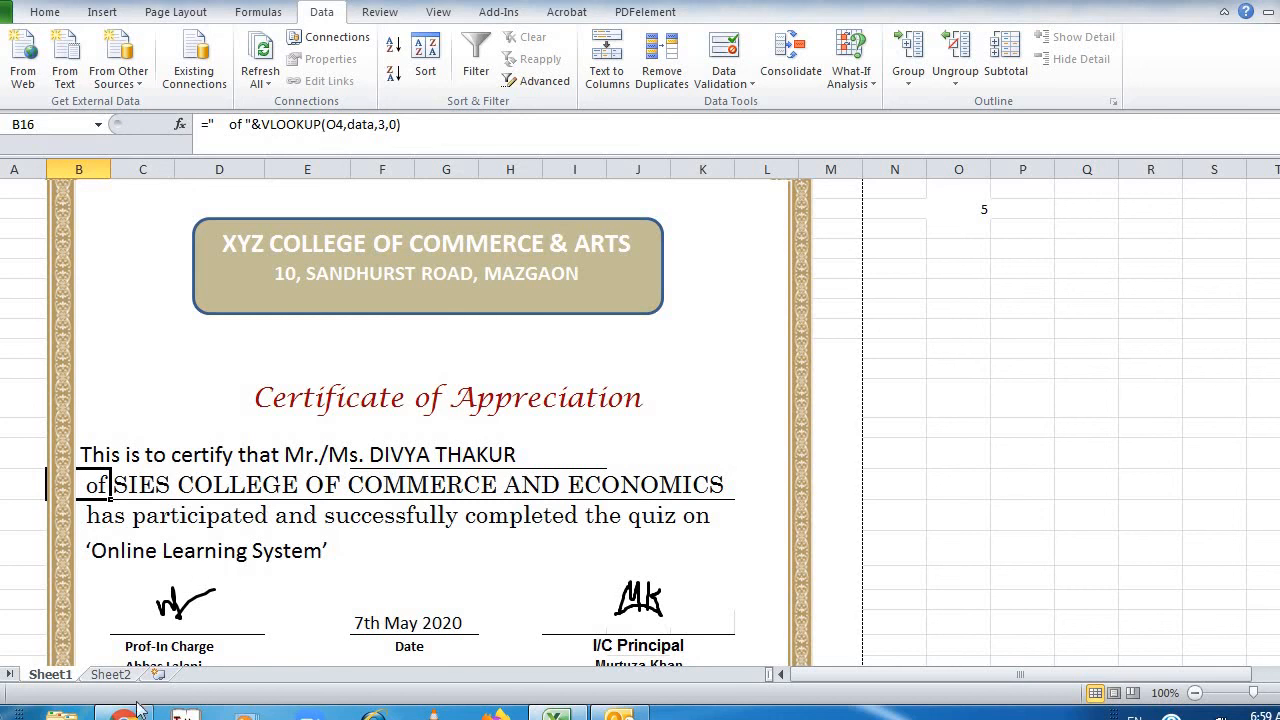
left_click(110, 674)
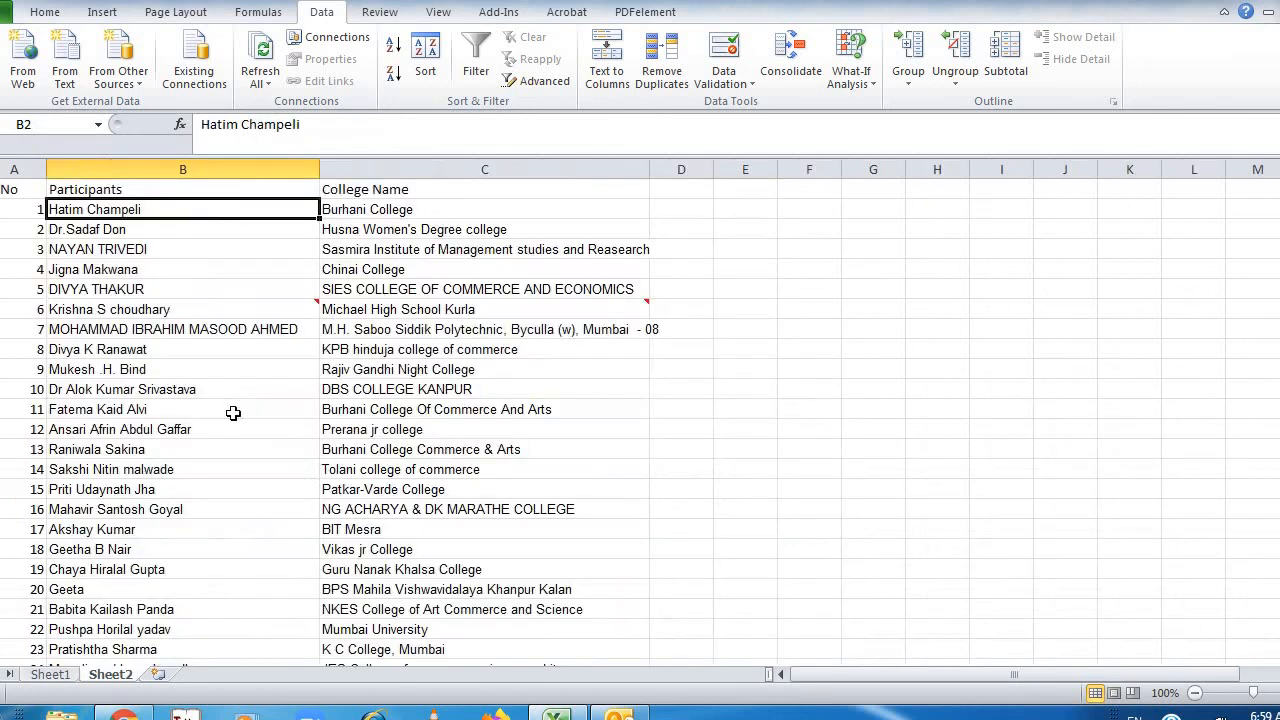
left_click(353, 208)
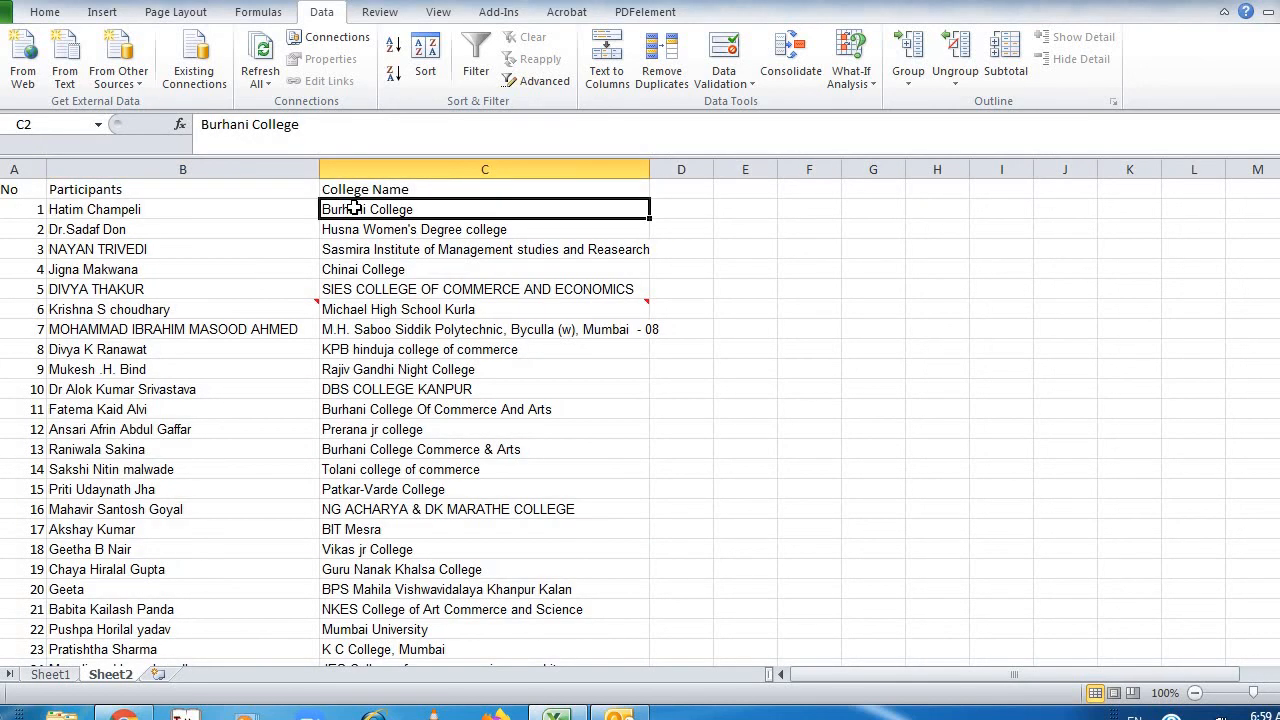
left_click(666, 207)
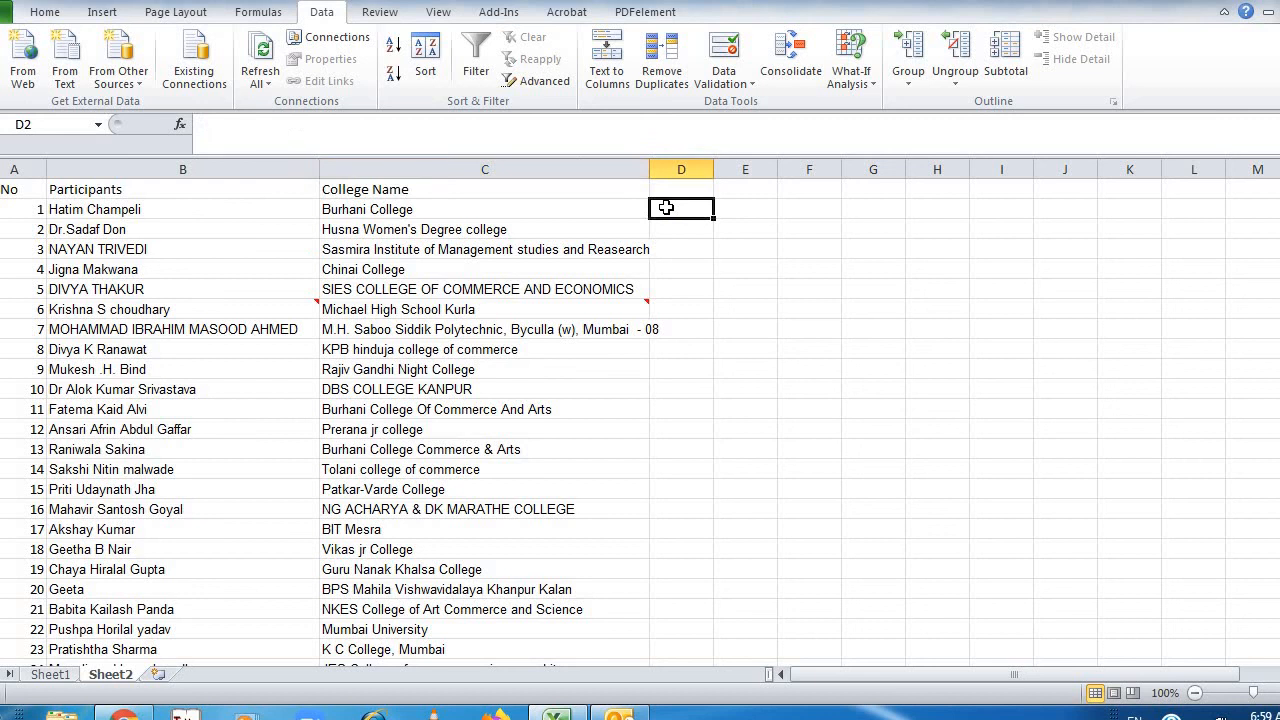
left_click(386, 208)
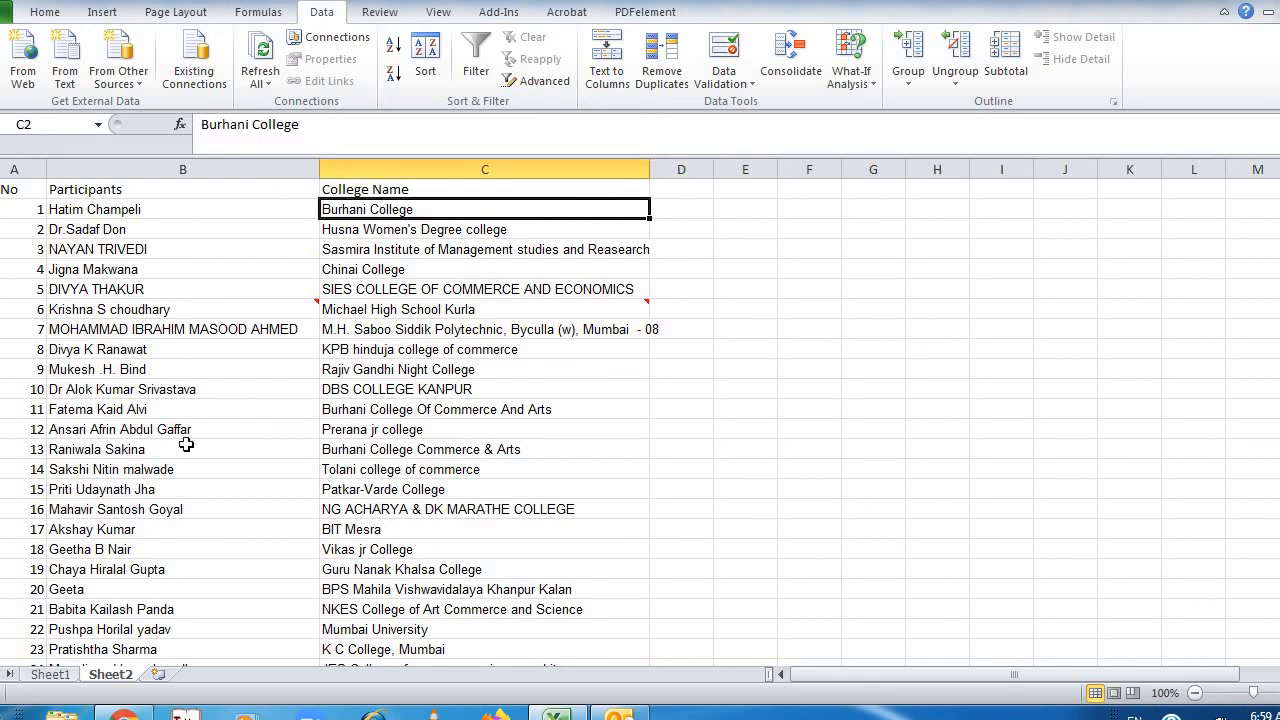
left_click(40, 674)
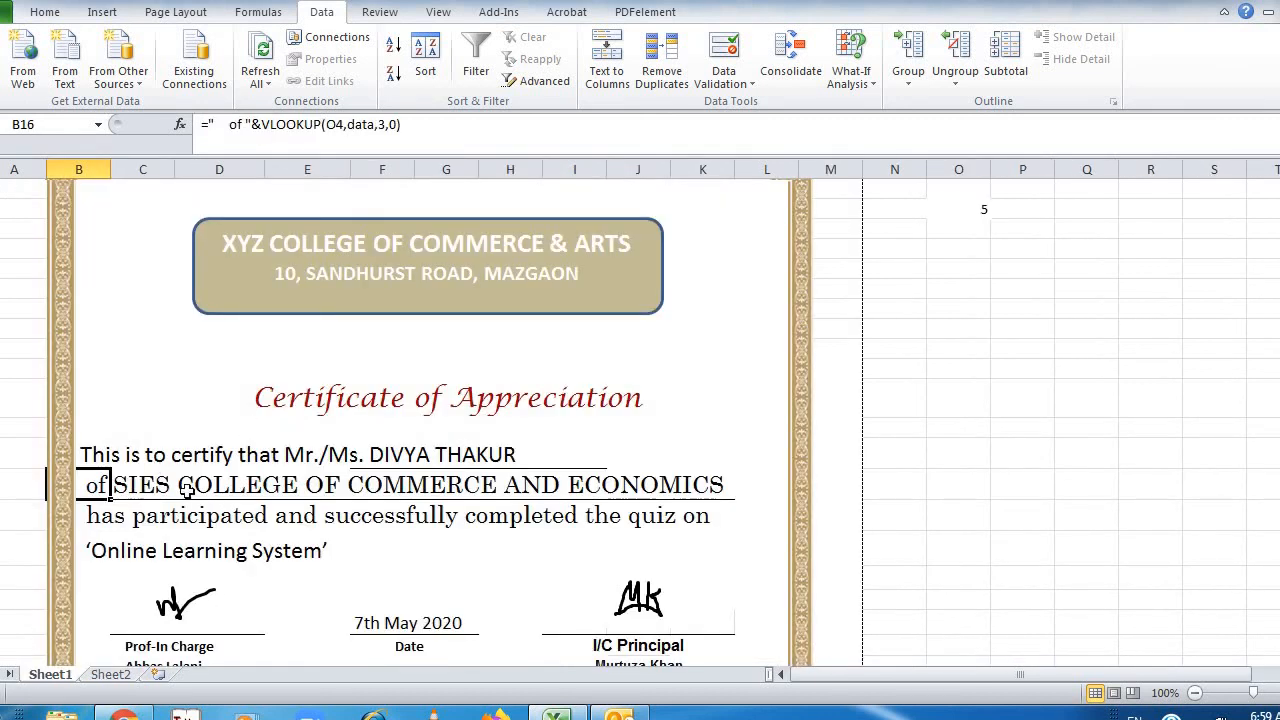
left_click(412, 128)
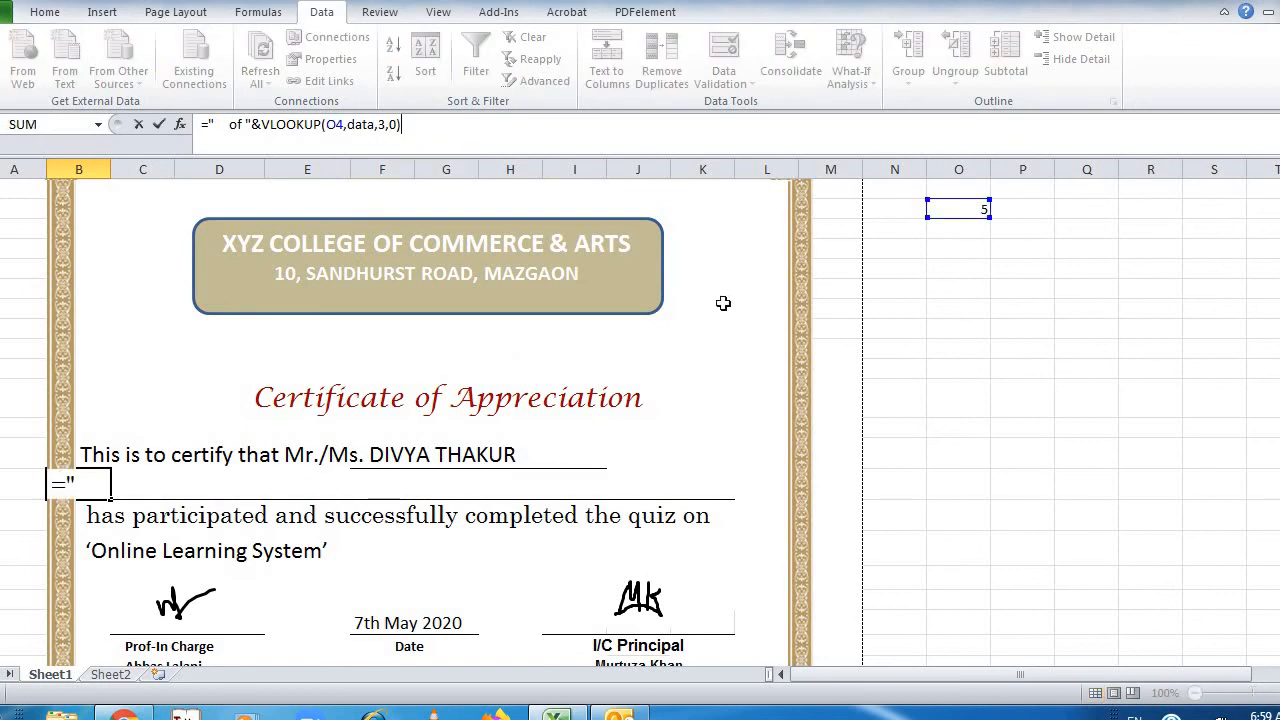
left_click(931, 385)
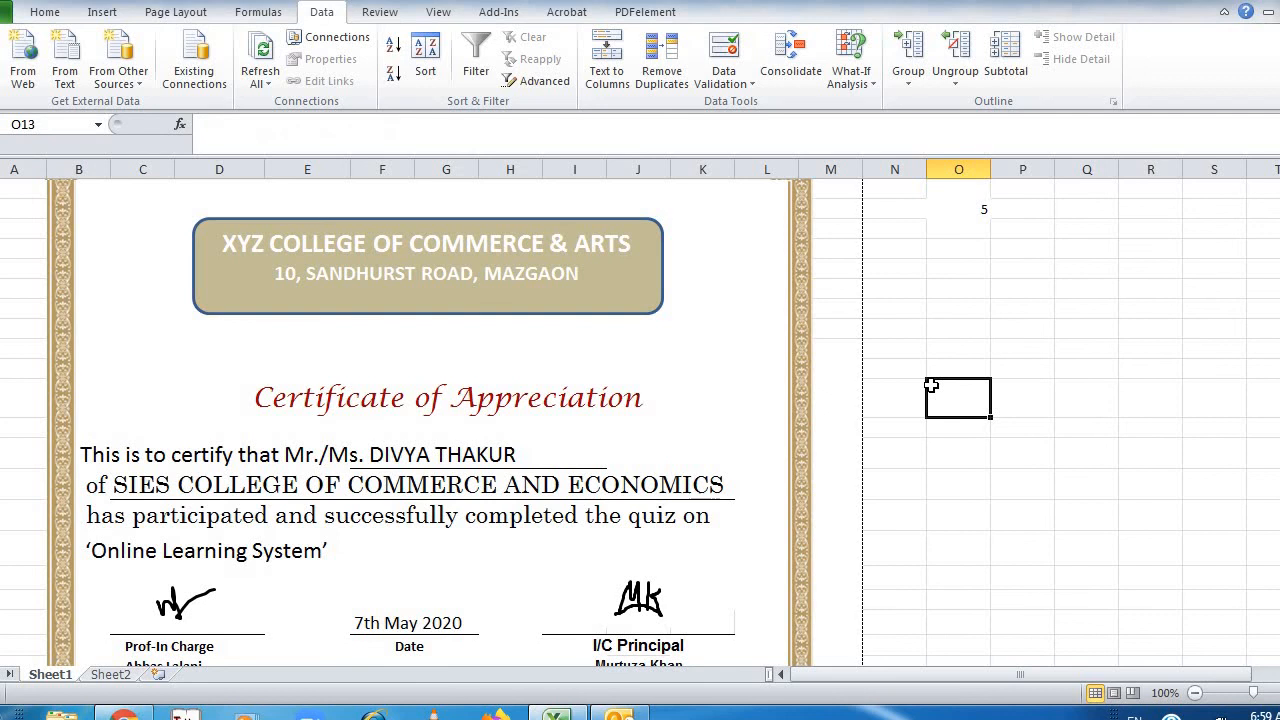